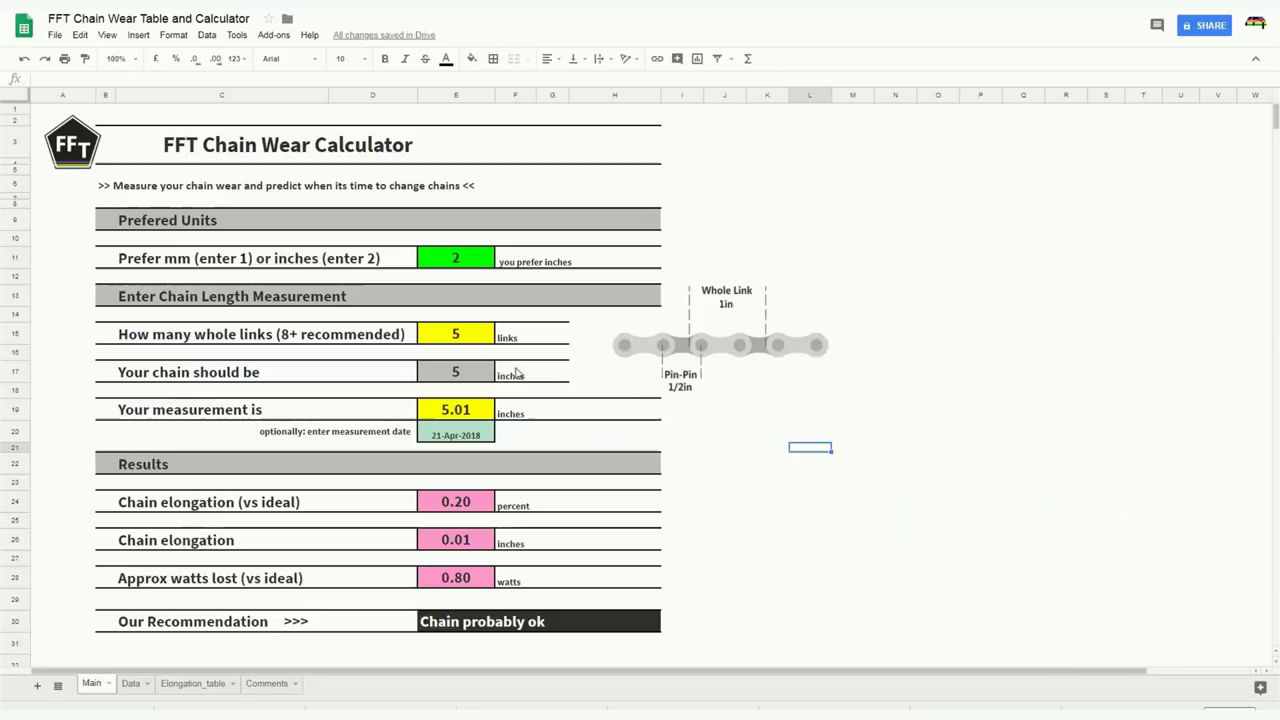
Step: Set the number of whole links in the chain length measurement section to 8
{"action": "left_click", "coordinate": [515, 371]}
{"action": "key", "text": "Left"}
{"action": "key", "text": "Up"}
{"action": "key", "text": "Up"}
{"action": "key", "text": "Up"}
{"action": "key", "text": "Up"}
{"action": "key", "text": "Up"}
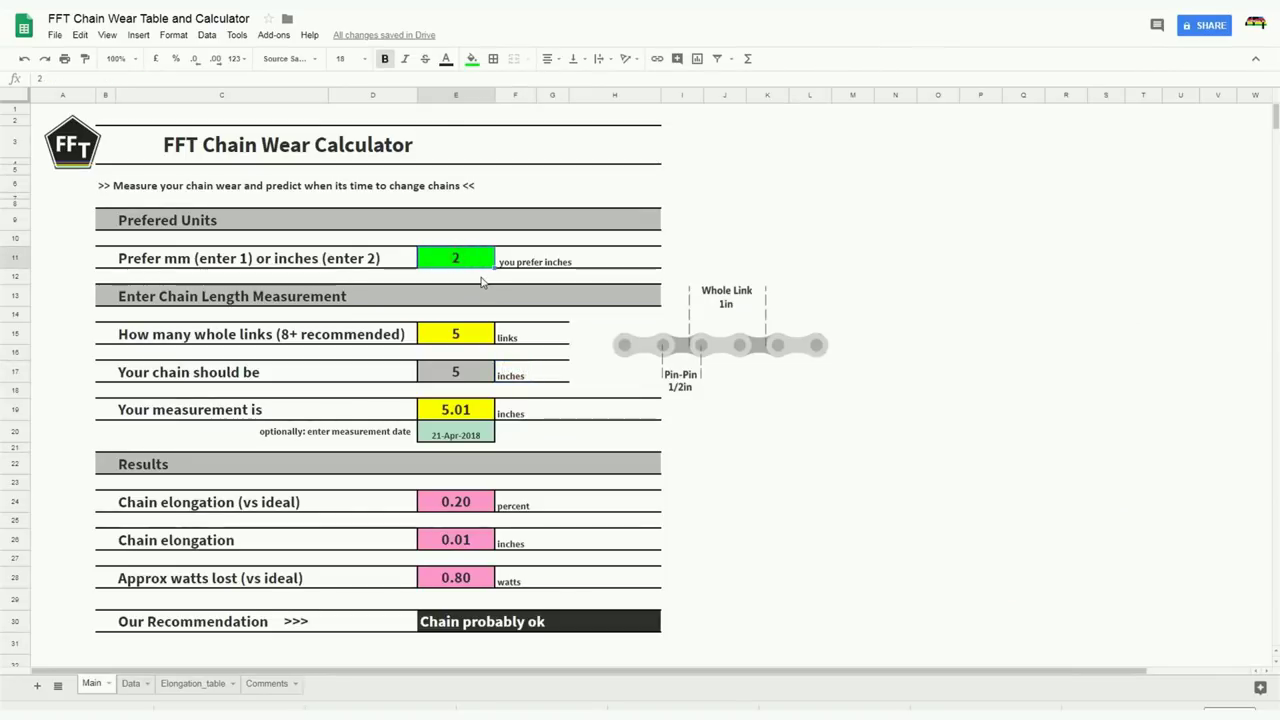
{"action": "left_click", "coordinate": [468, 336]}
{"action": "type", "text": "8"}
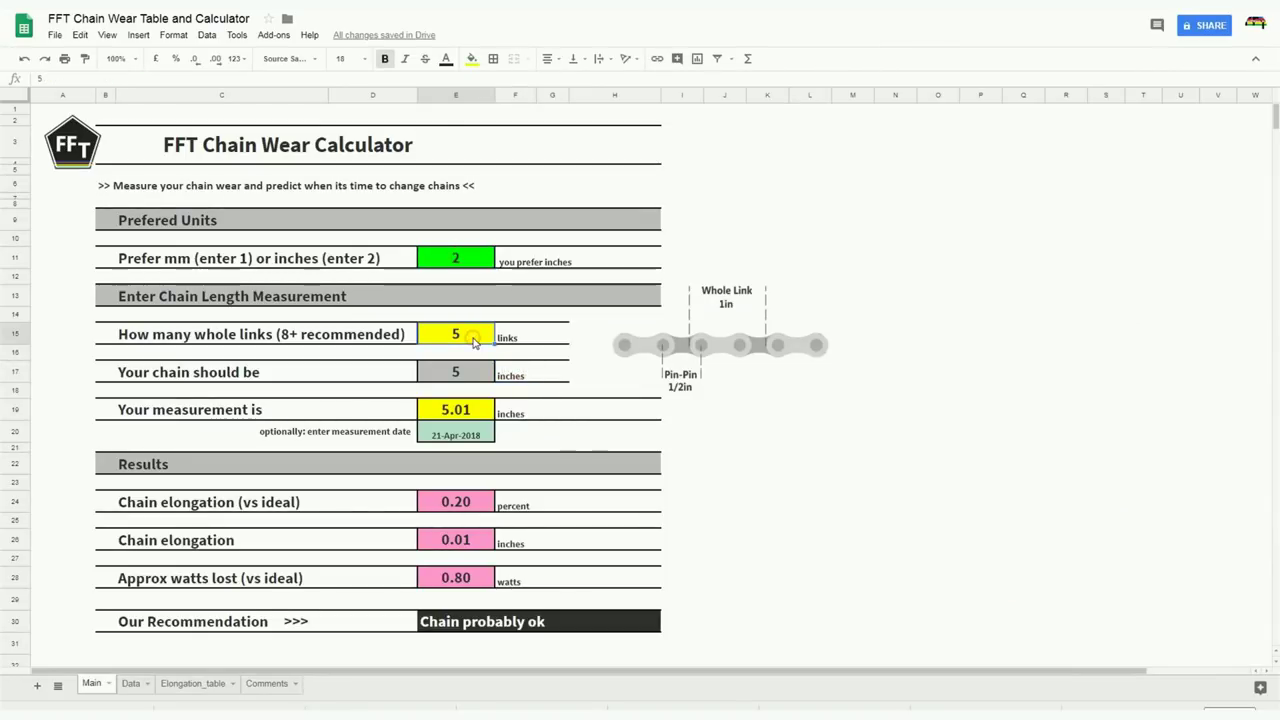
{"action": "left_click", "coordinate": [558, 447]}
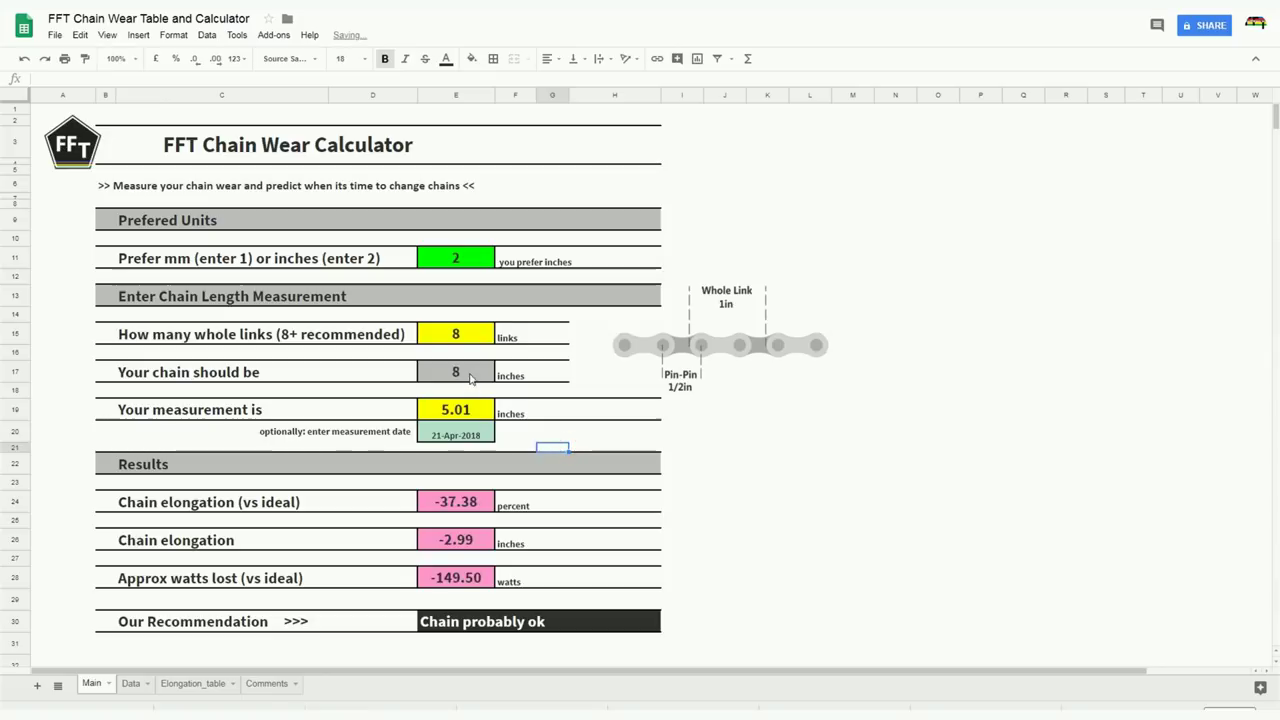
Step: Enter 8.1 inches as the chain measurement and check the elongation, watts lost and recommendation results
{"action": "left_click", "coordinate": [459, 412]}
{"action": "type", "text": "8.1"}
{"action": "key", "text": "Return"}
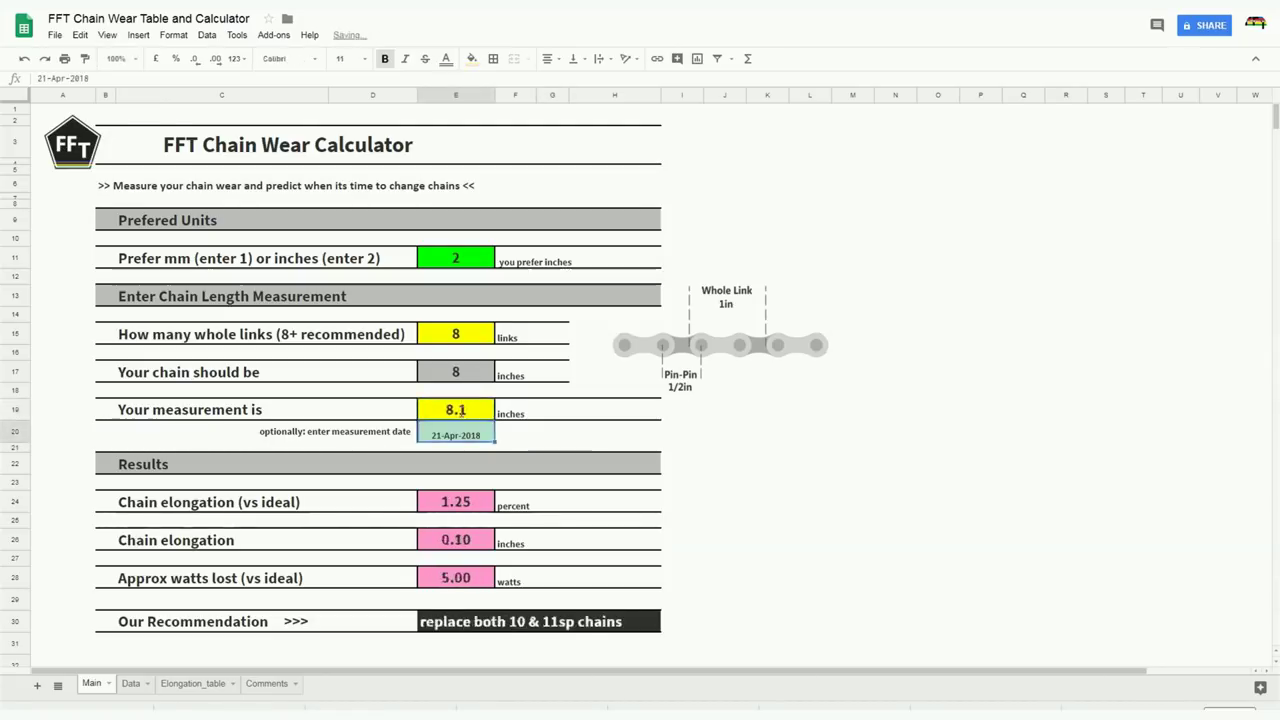
{"action": "scroll", "coordinate": [636, 466], "scroll_direction": "down", "scroll_amount": 1}
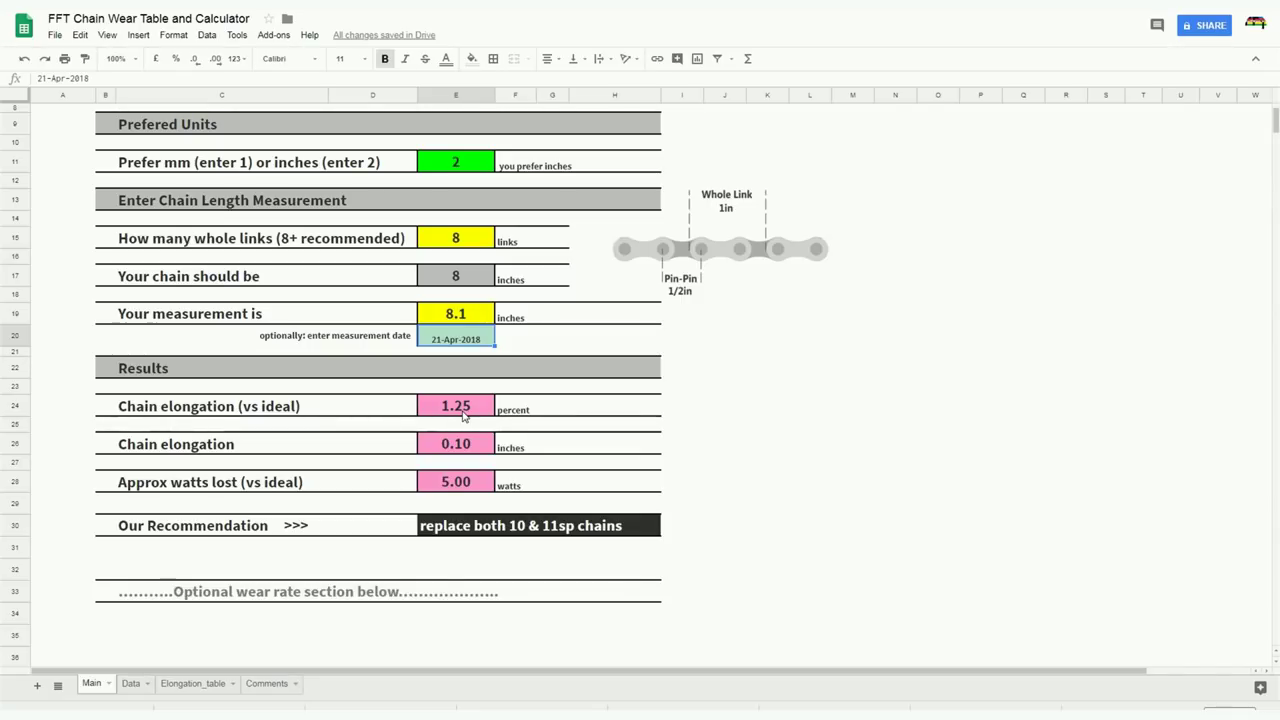
{"action": "scroll", "coordinate": [463, 416], "scroll_direction": "up", "scroll_amount": 1}
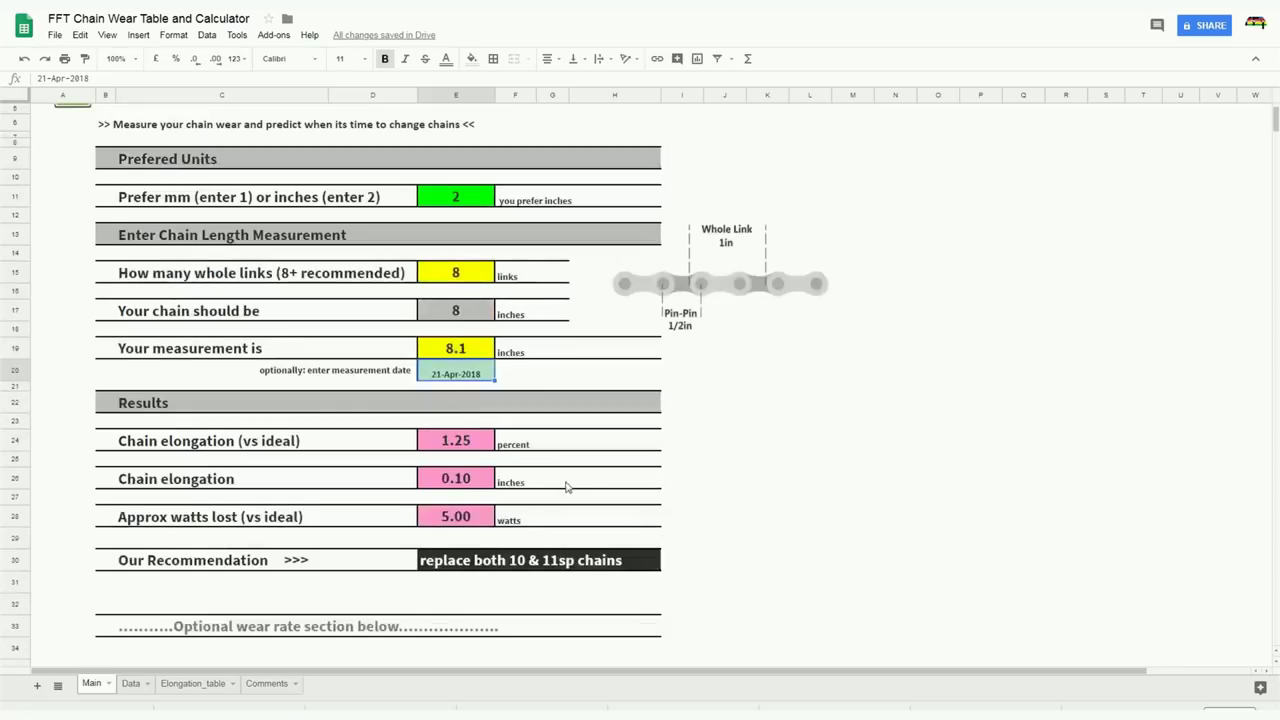
{"action": "scroll", "coordinate": [575, 488], "scroll_direction": "up", "scroll_amount": 1}
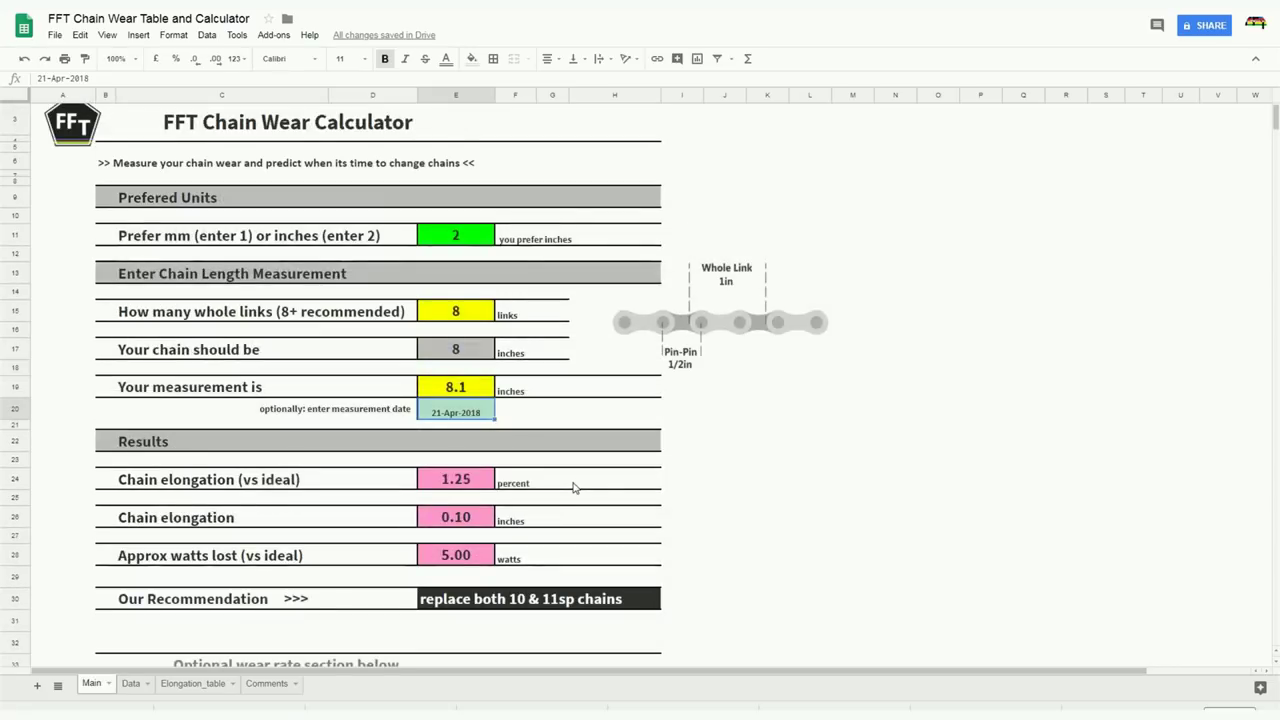
Step: Return from the chain elongation table to the calculator on the Main sheet
{"action": "left_click", "coordinate": [466, 389]}
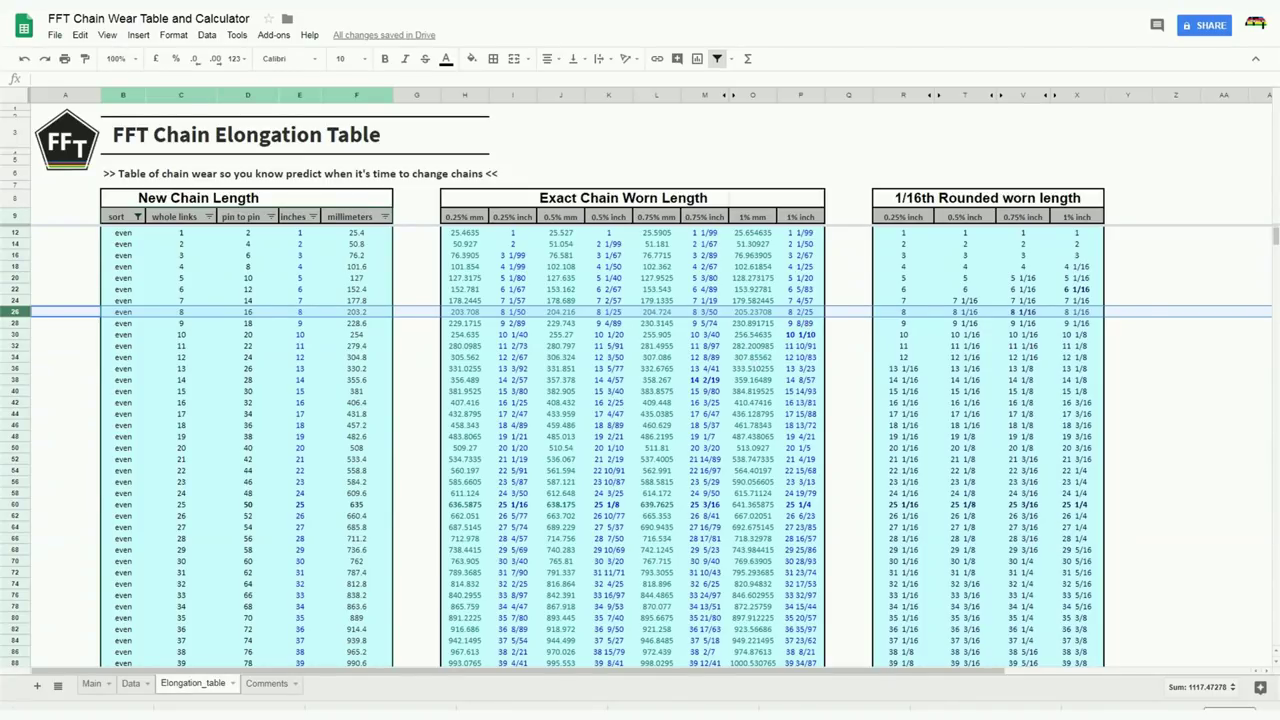
{"action": "left_click", "coordinate": [92, 683]}
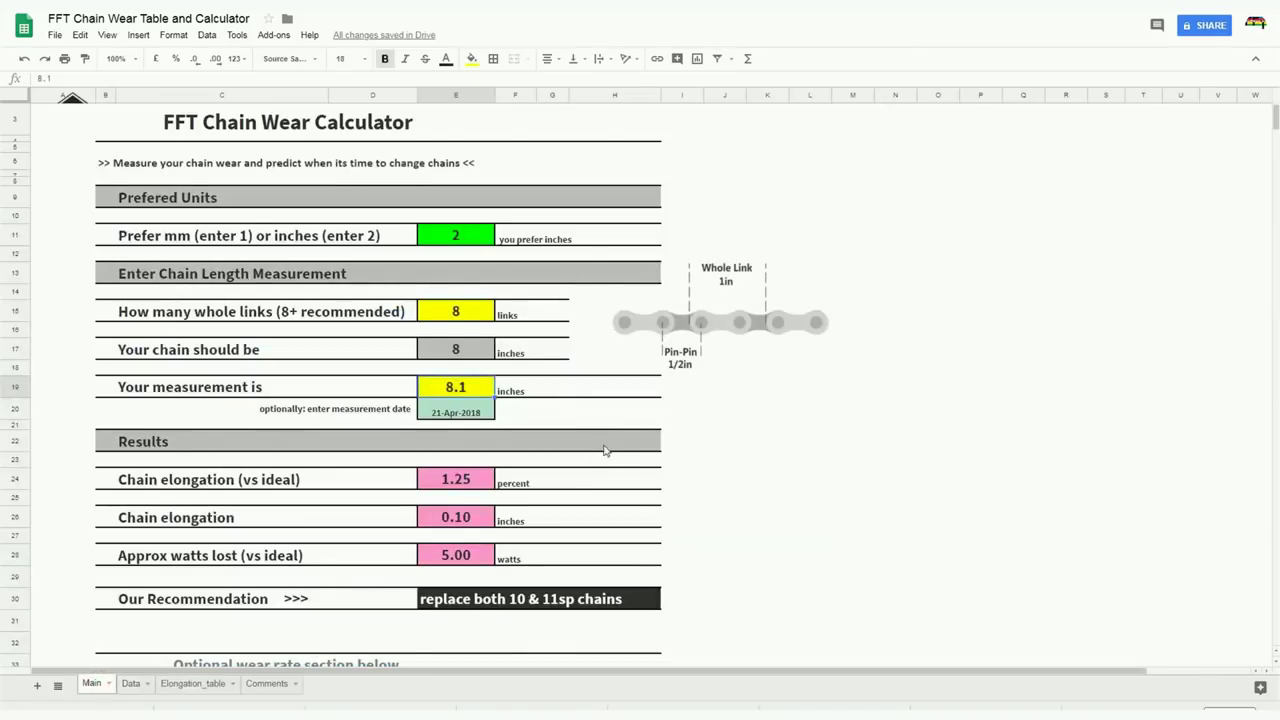
{"action": "left_click", "coordinate": [565, 415]}
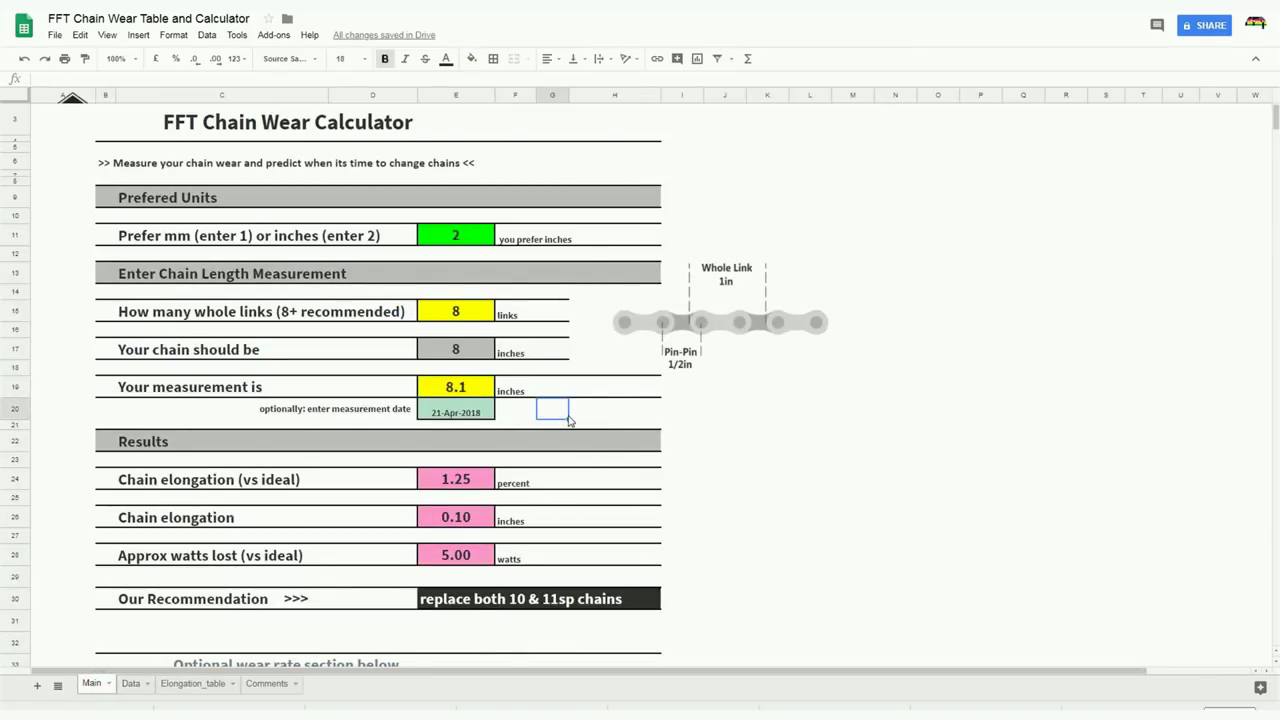
{"action": "left_click", "coordinate": [622, 429]}
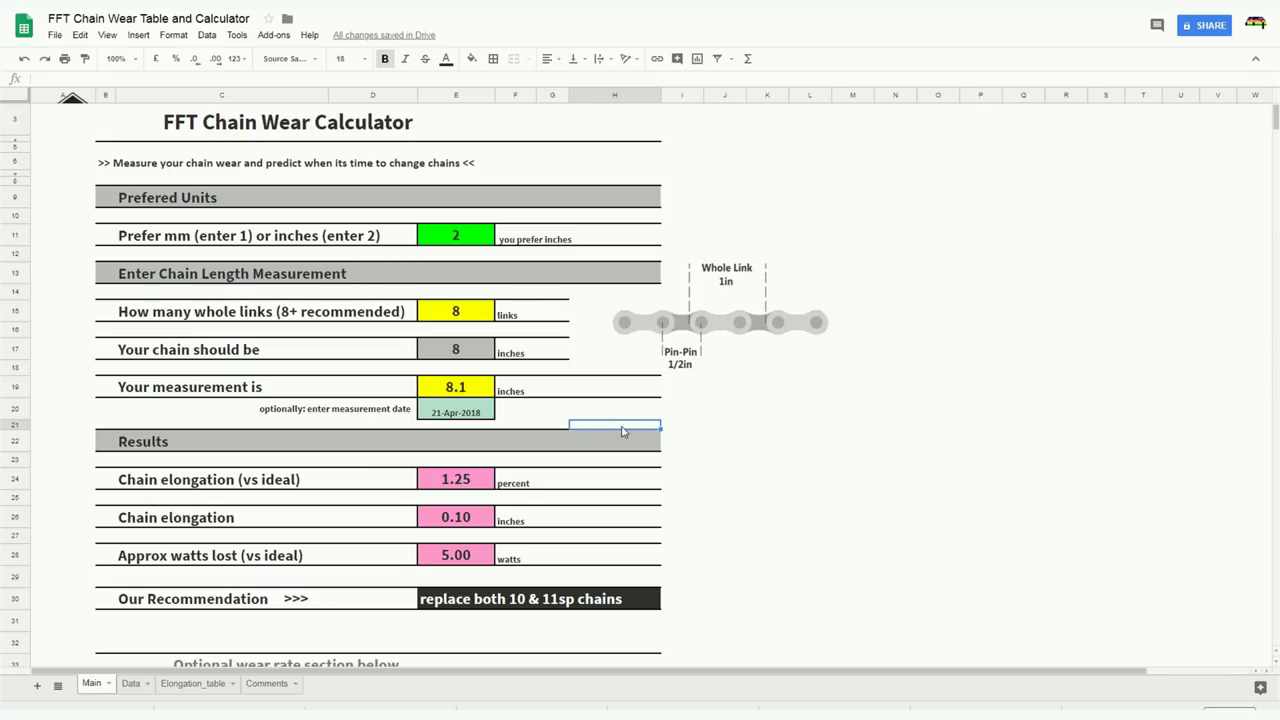
Step: Set the number of whole links to 5 and the chain measurement to 5.085 inches
{"action": "left_click", "coordinate": [466, 320]}
{"action": "type", "text": "5"}
{"action": "left_click", "coordinate": [600, 409]}
{"action": "left_click", "coordinate": [478, 393]}
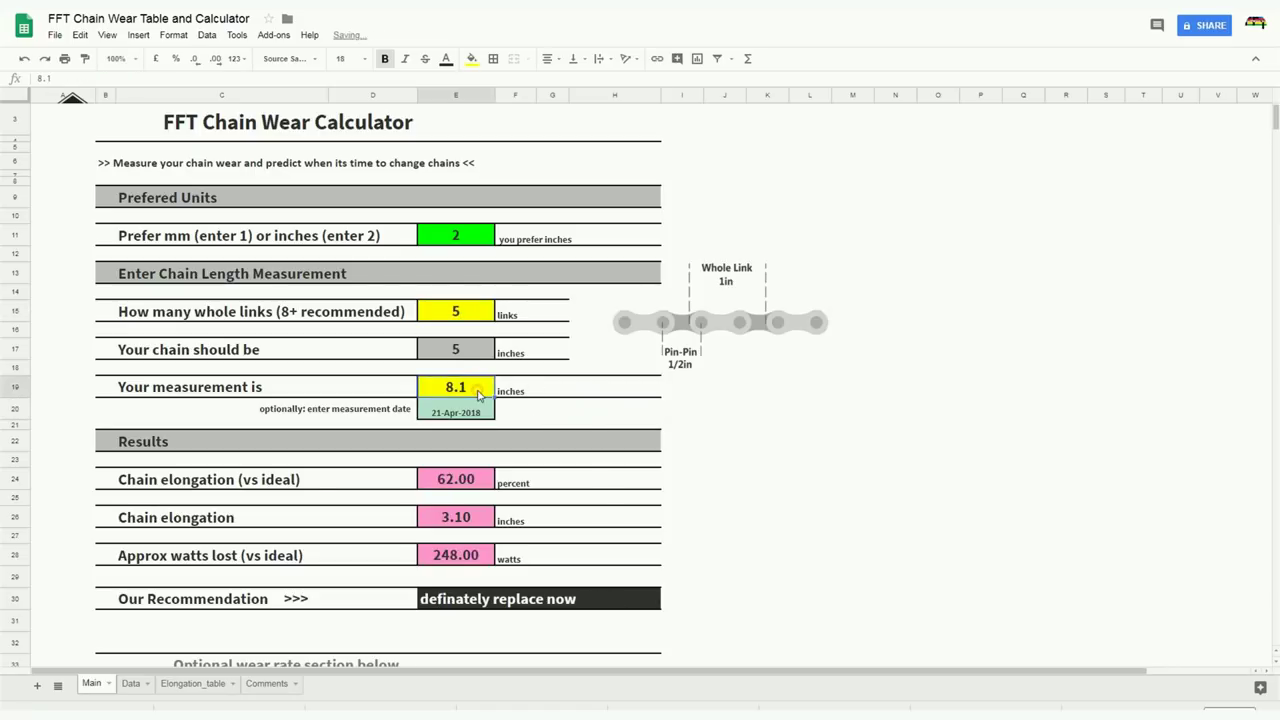
{"action": "type", "text": "5."}
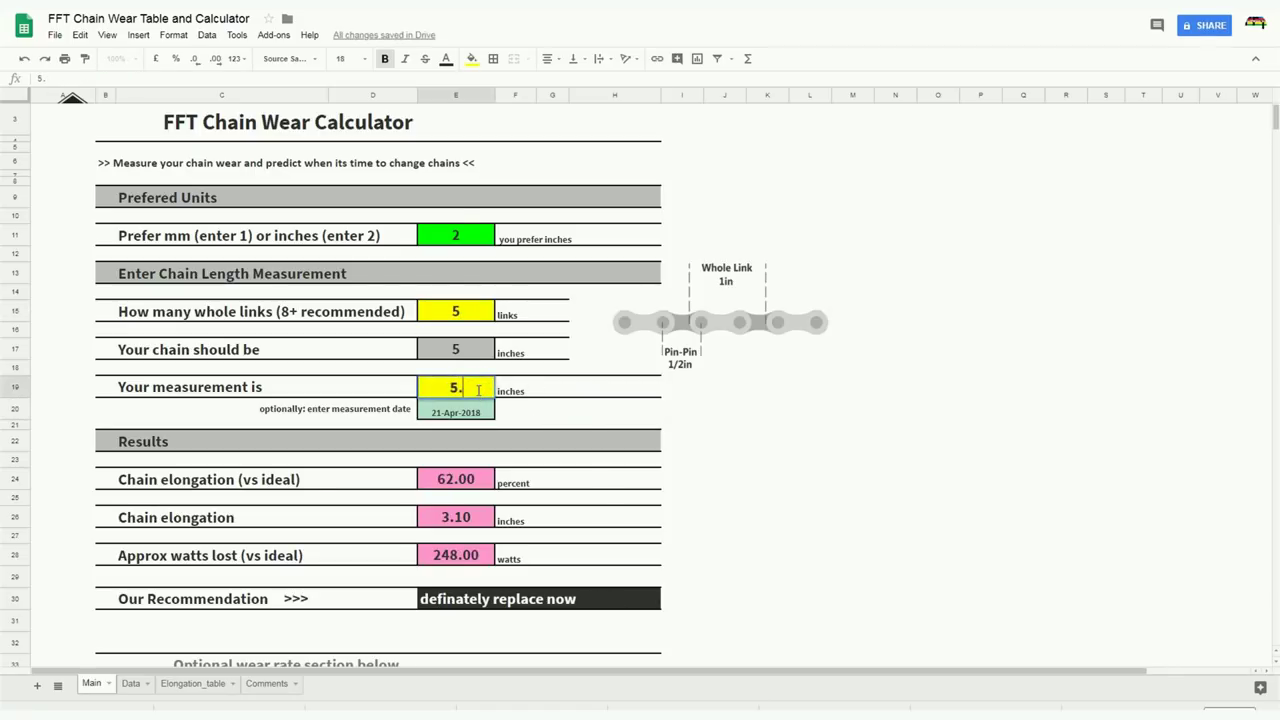
{"action": "type", "text": "085"}
{"action": "key", "text": "Return"}
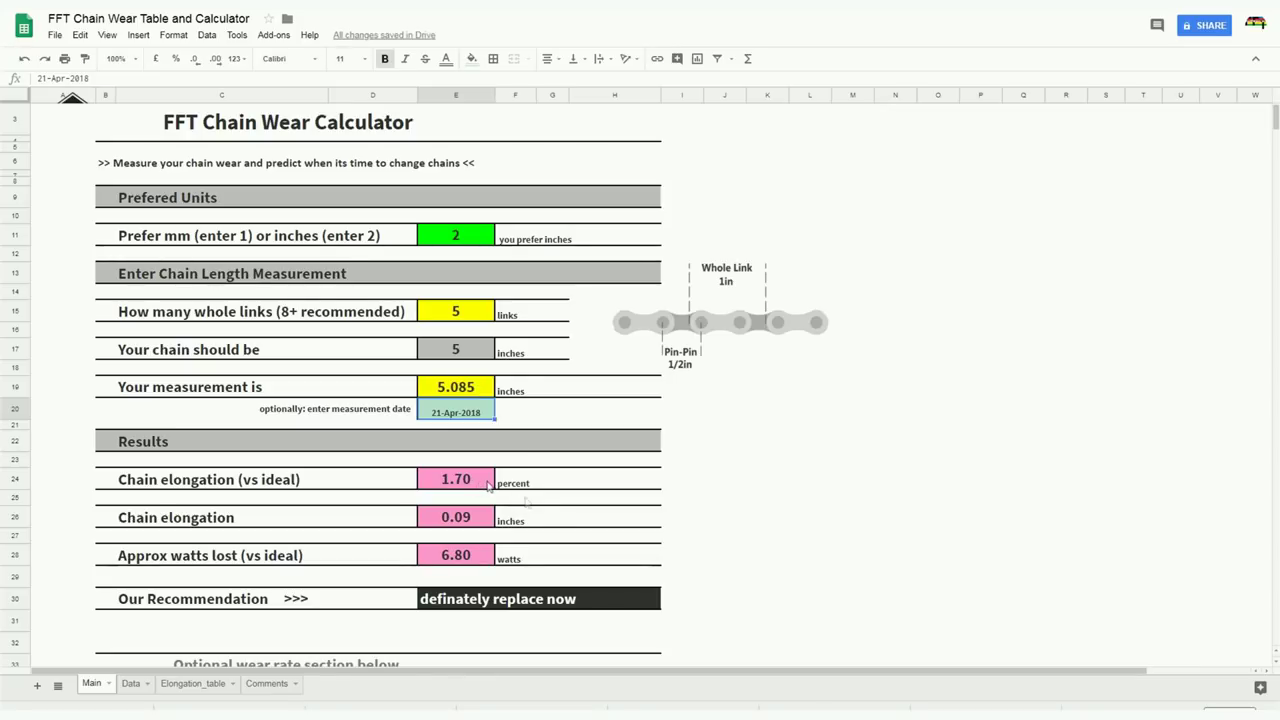
Step: Switch the calculator's preferred units to millimetres by entering 1
{"action": "left_click", "coordinate": [468, 392]}
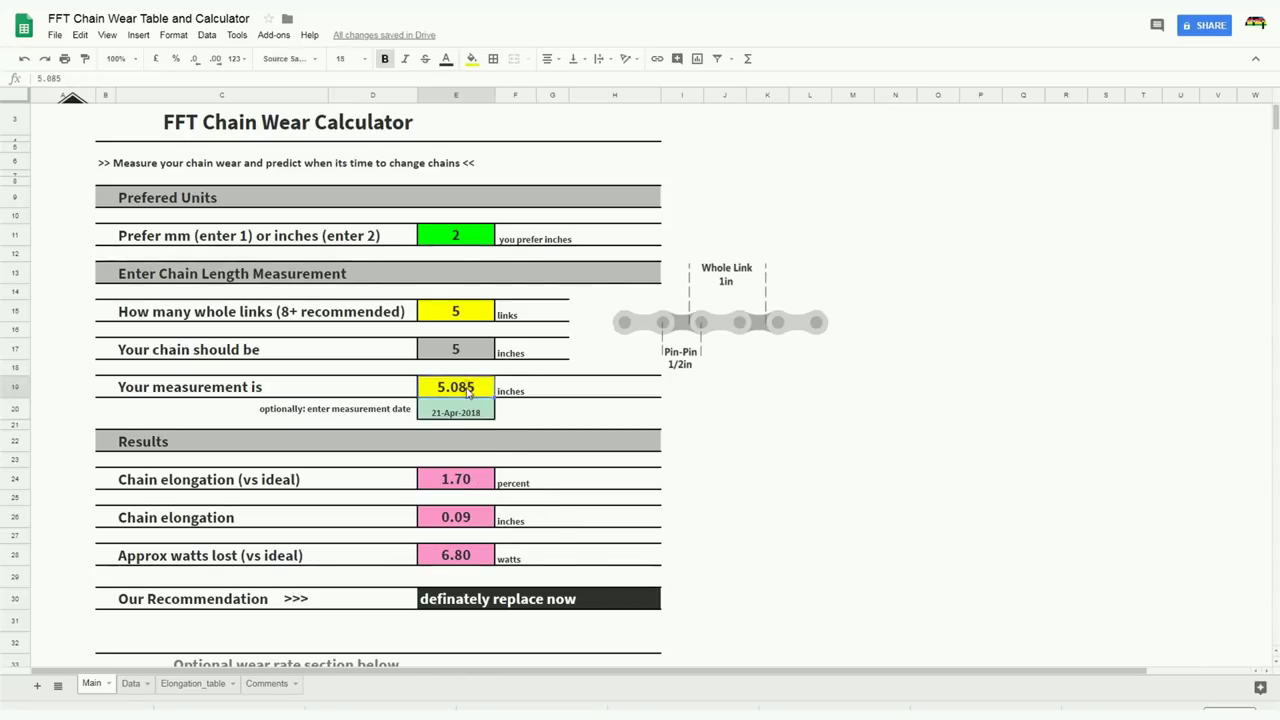
{"action": "left_click", "coordinate": [463, 242]}
{"action": "type", "text": "1"}
{"action": "key", "text": "Return"}
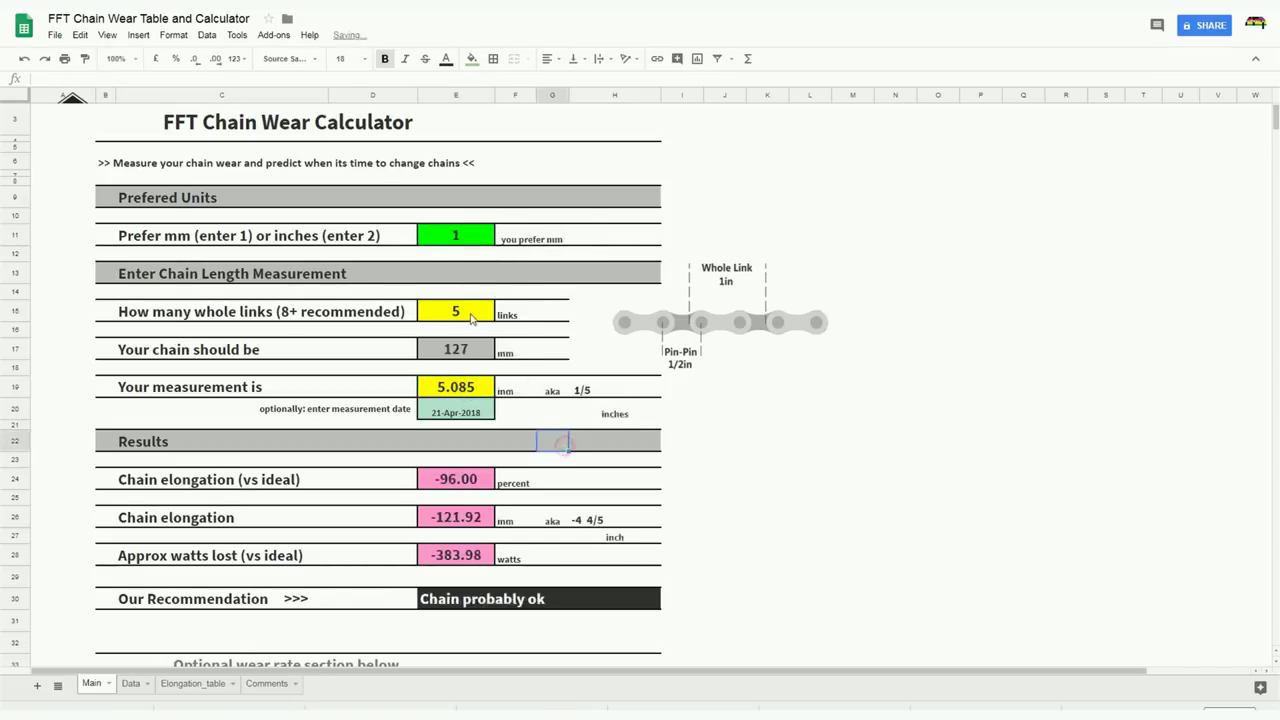
Step: Enter 129.2 mm as the chain measurement
{"action": "left_click", "coordinate": [474, 381]}
{"action": "type", "text": "129.2"}
{"action": "key", "text": "Return"}
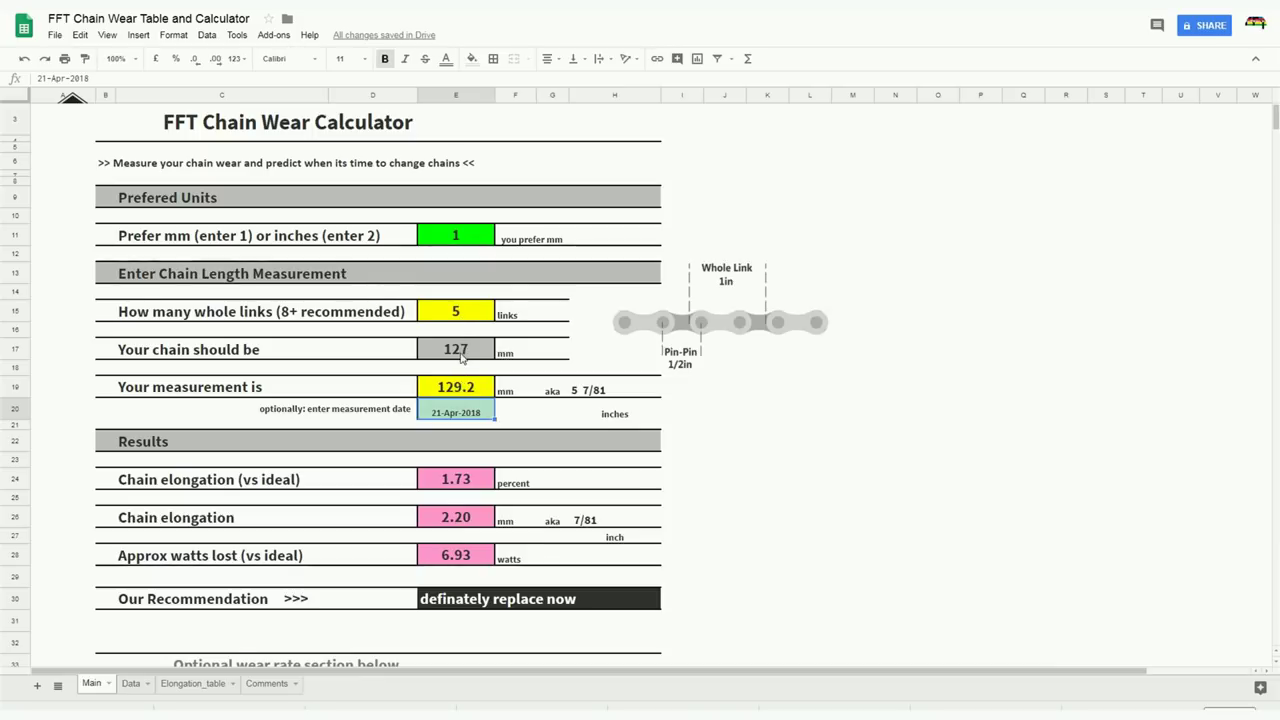
Step: Change the chain measurement to 128 mm
{"action": "left_click", "coordinate": [455, 388]}
{"action": "type", "text": "128"}
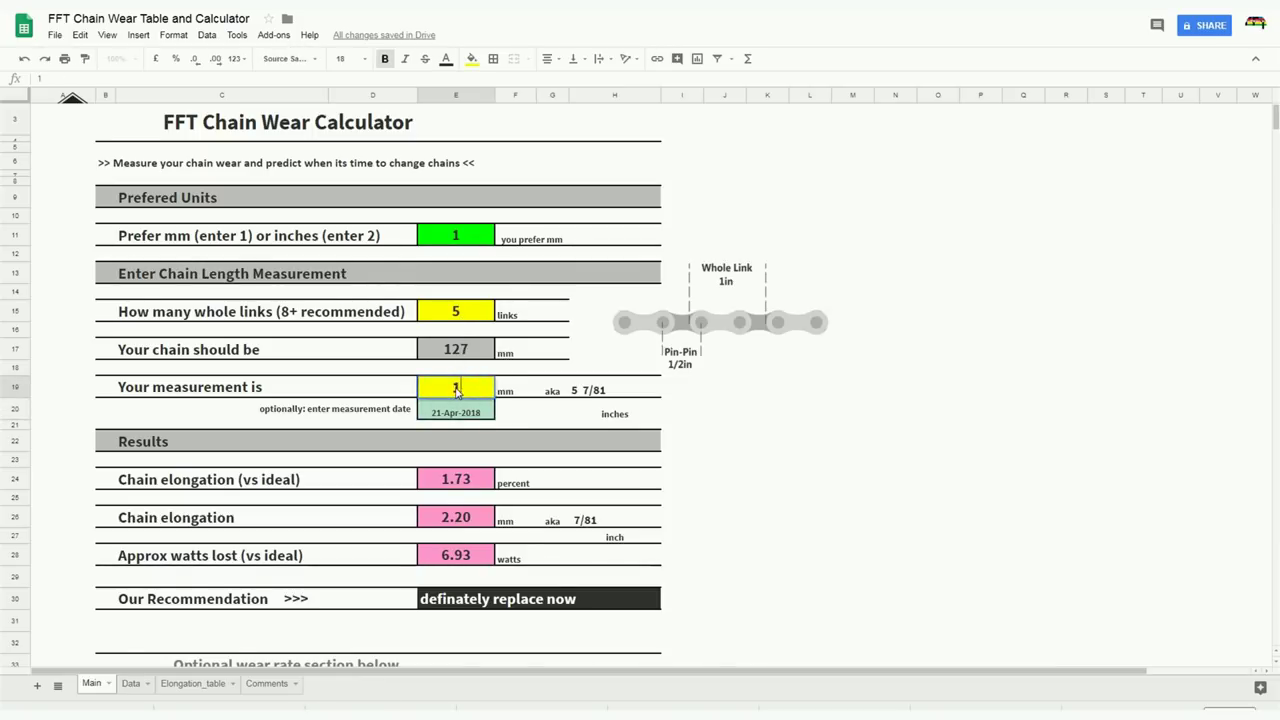
{"action": "key", "text": "Return"}
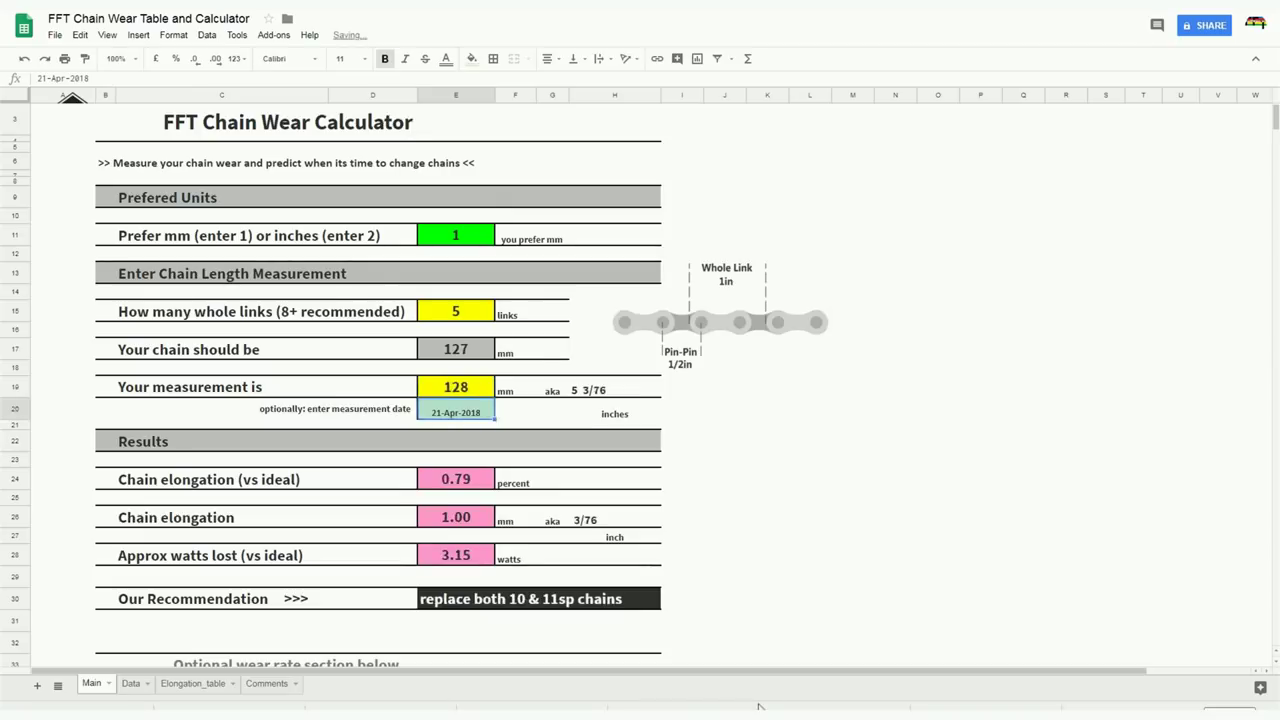
Step: Set the chain expiry threshold in the distance-based wear predictor to 1 percent
{"action": "scroll", "coordinate": [760, 608], "scroll_direction": "down", "scroll_amount": 2}
{"action": "scroll", "coordinate": [740, 583], "scroll_direction": "down", "scroll_amount": 4}
{"action": "scroll", "coordinate": [740, 583], "scroll_direction": "down", "scroll_amount": 3}
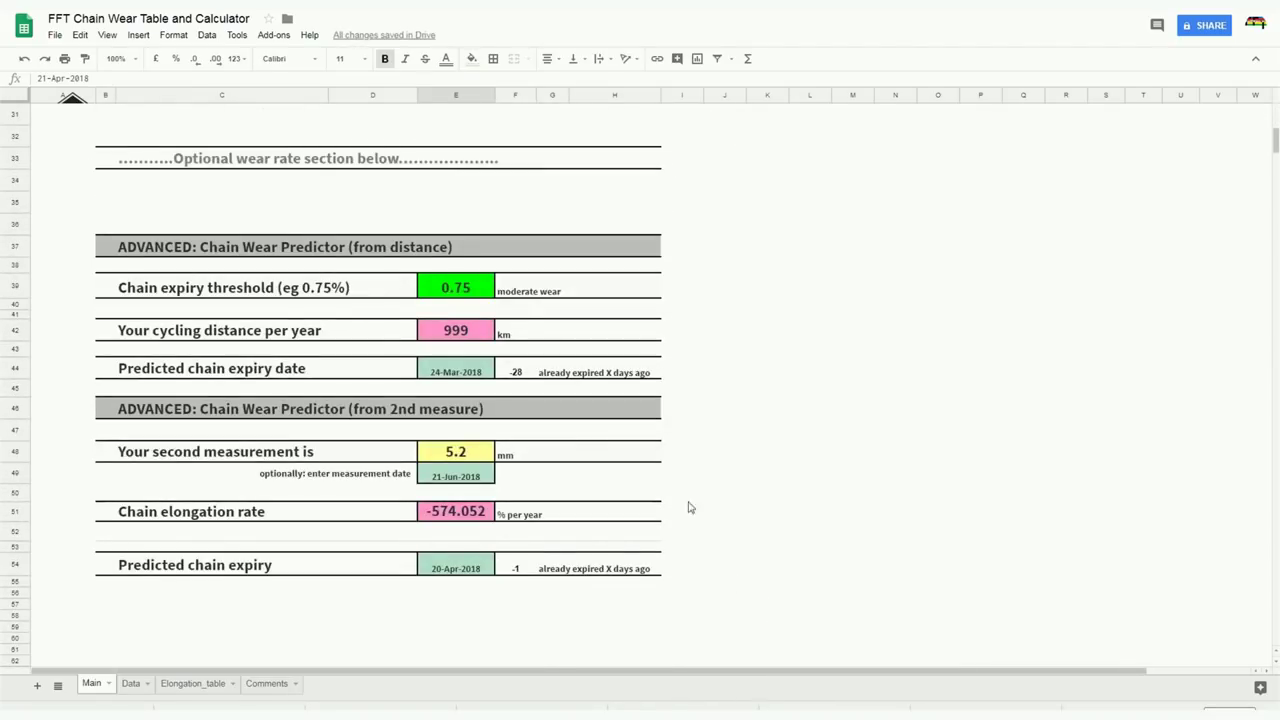
{"action": "left_click", "coordinate": [457, 291]}
{"action": "type", "text": "1"}
{"action": "left_click", "coordinate": [614, 434]}
Step: Review the elongation results and set the yearly cycling distance in the wear predictor to 555 km
{"action": "scroll", "coordinate": [548, 366], "scroll_direction": "up", "scroll_amount": 4}
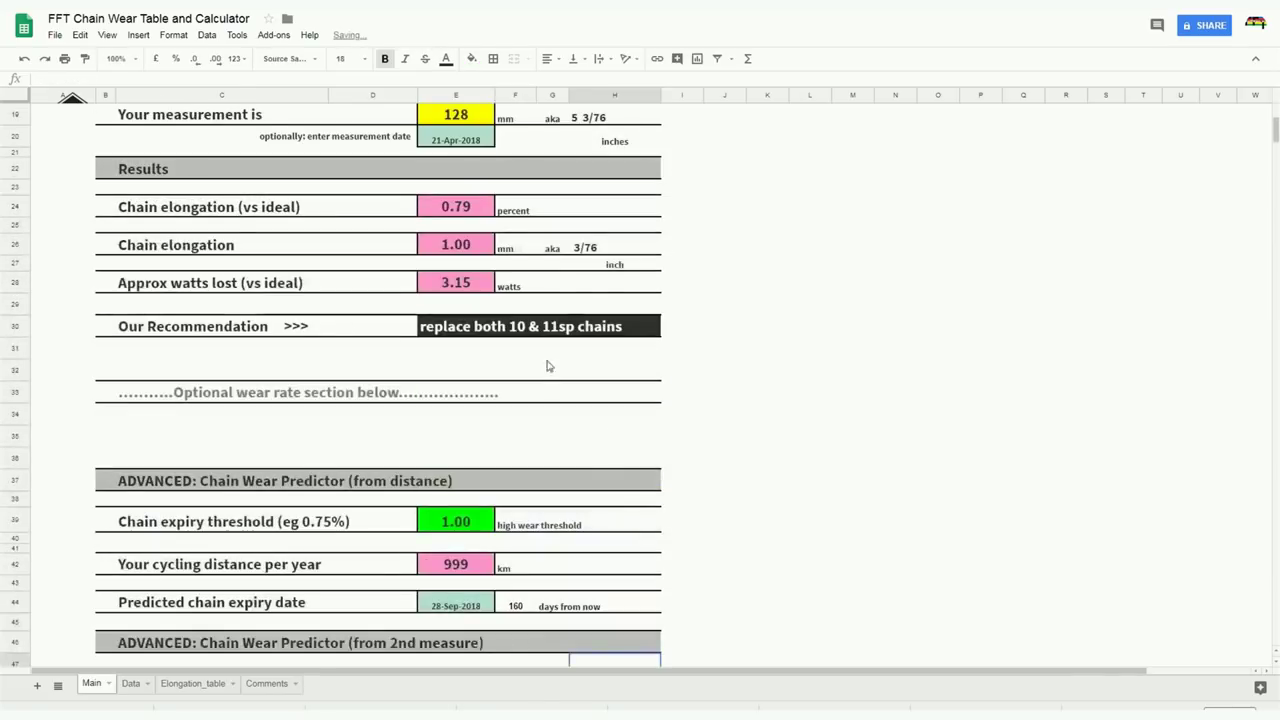
{"action": "scroll", "coordinate": [547, 366], "scroll_direction": "up", "scroll_amount": 2}
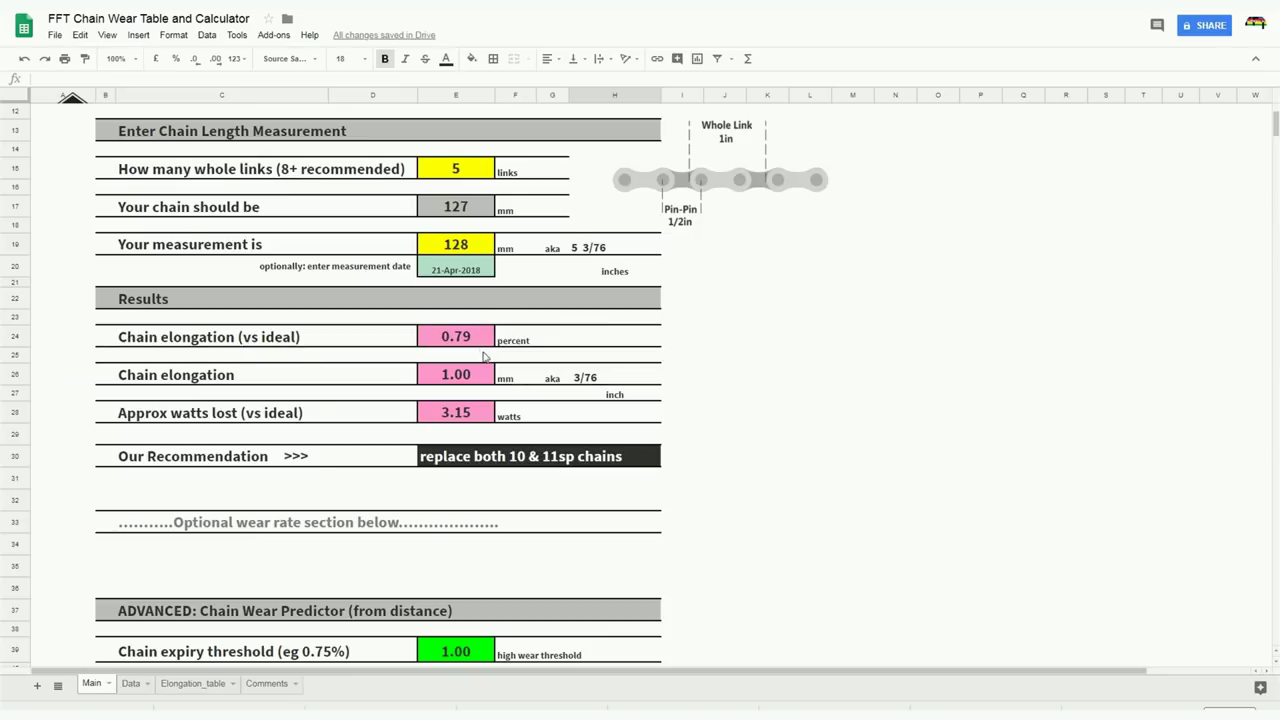
{"action": "scroll", "coordinate": [666, 450], "scroll_direction": "down", "scroll_amount": 5}
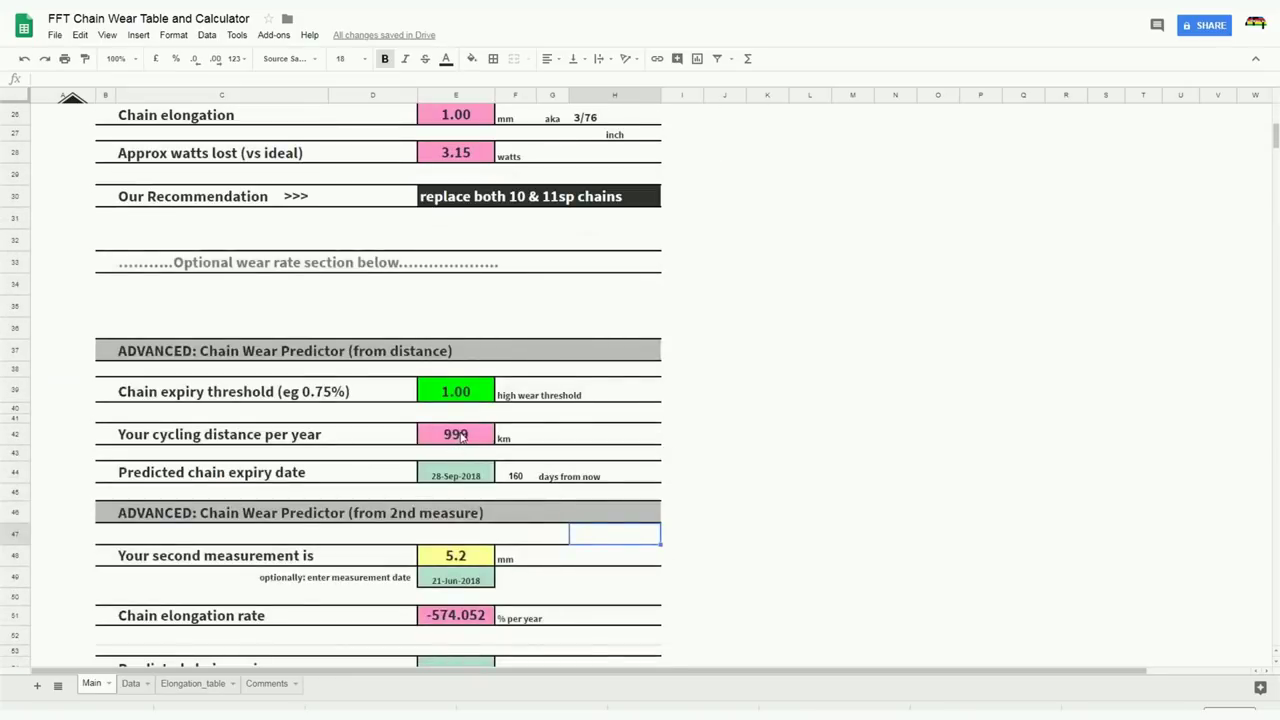
{"action": "left_click", "coordinate": [461, 436]}
{"action": "type", "text": "555"}
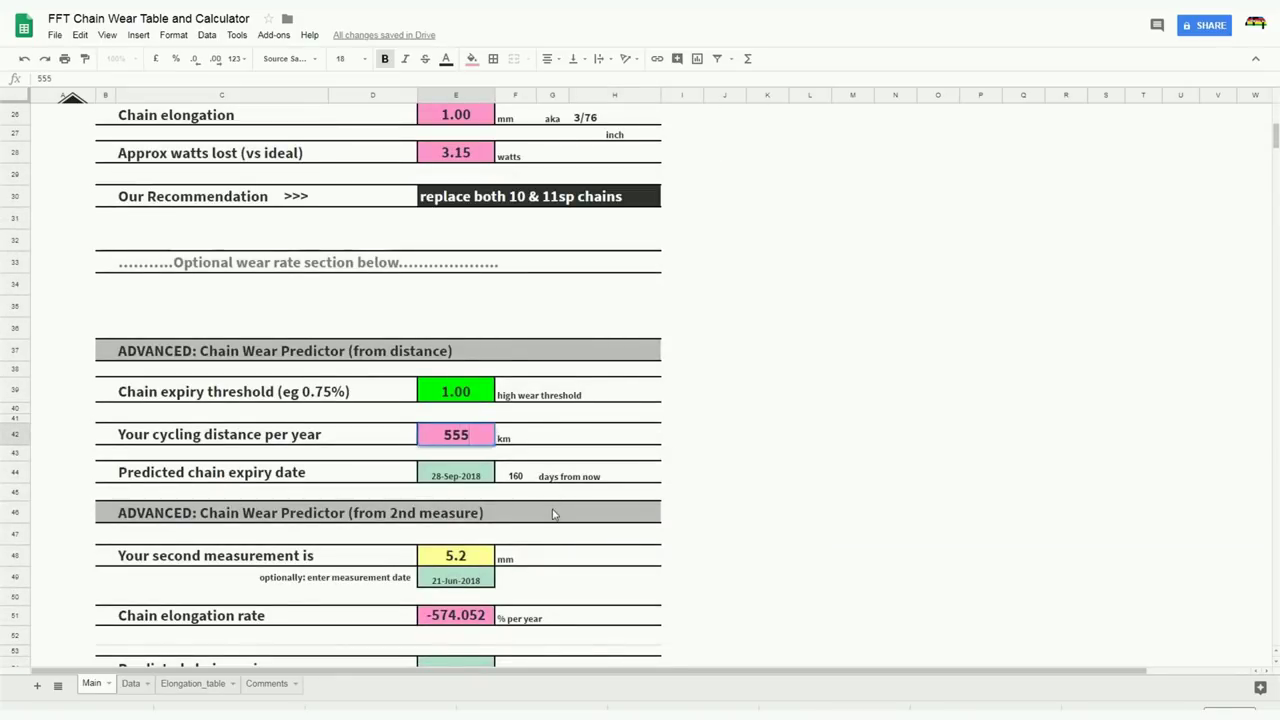
{"action": "left_click", "coordinate": [553, 513]}
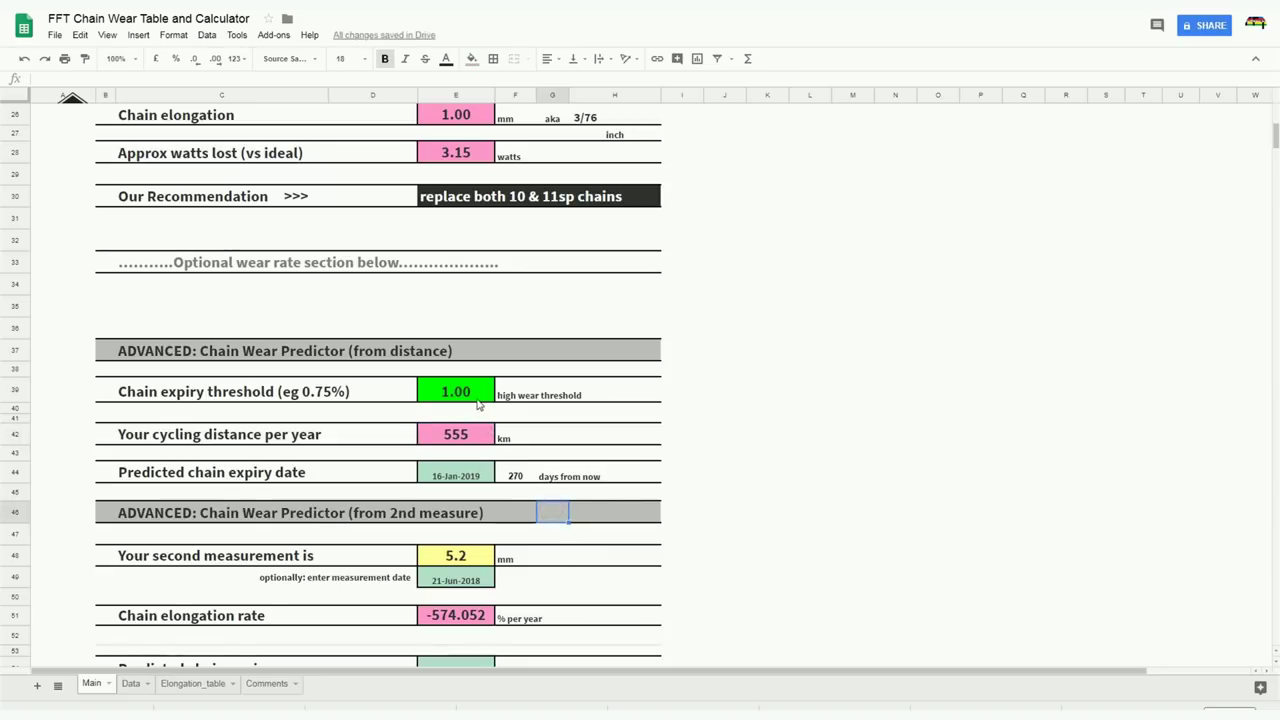
Step: Set the yearly cycling distance to 1500 km and compare the measured chain results with the wear predictor sections
{"action": "scroll", "coordinate": [395, 427], "scroll_direction": "down", "scroll_amount": 2}
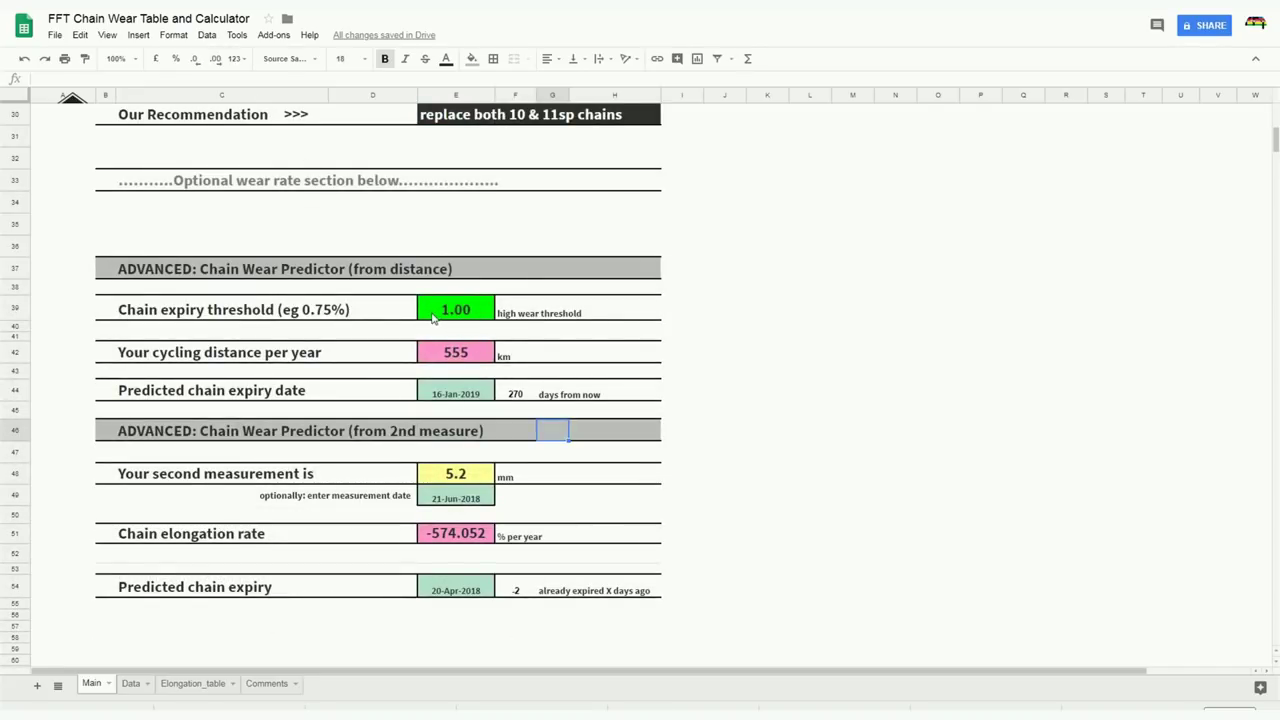
{"action": "scroll", "coordinate": [470, 318], "scroll_direction": "up", "scroll_amount": 5}
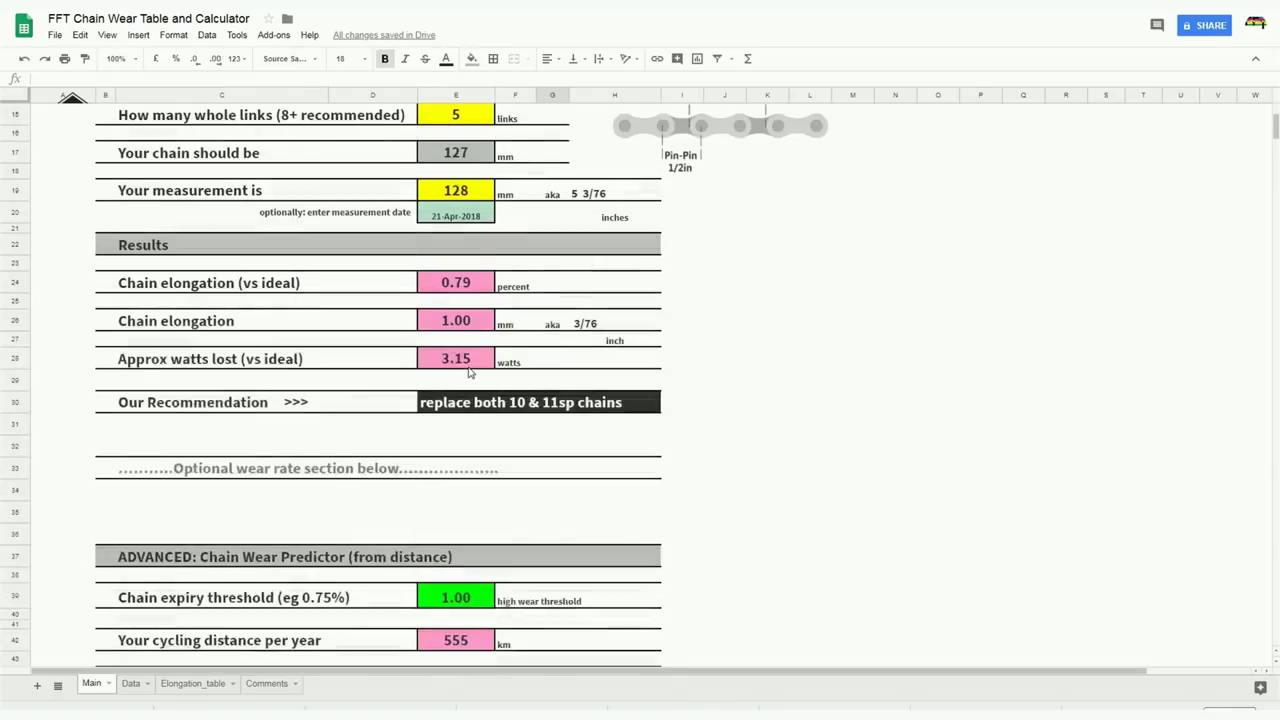
{"action": "scroll", "coordinate": [520, 557], "scroll_direction": "down", "scroll_amount": 2}
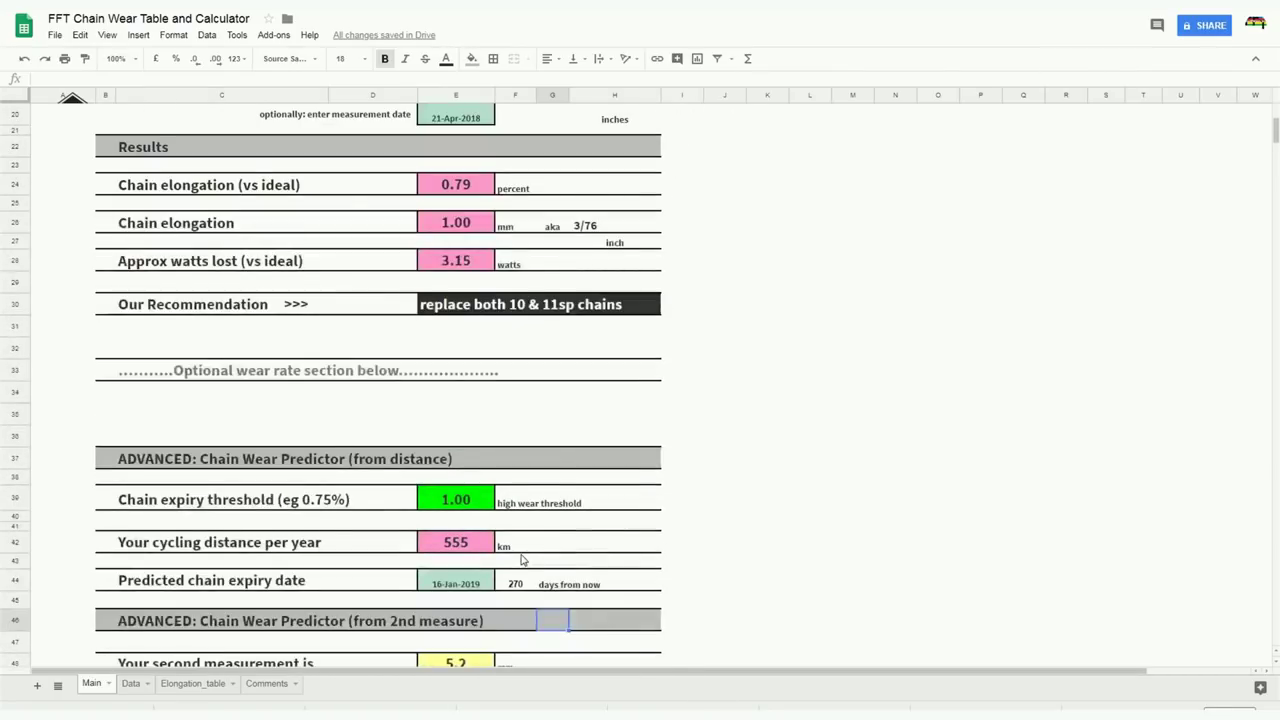
{"action": "scroll", "coordinate": [480, 548], "scroll_direction": "down", "scroll_amount": 3}
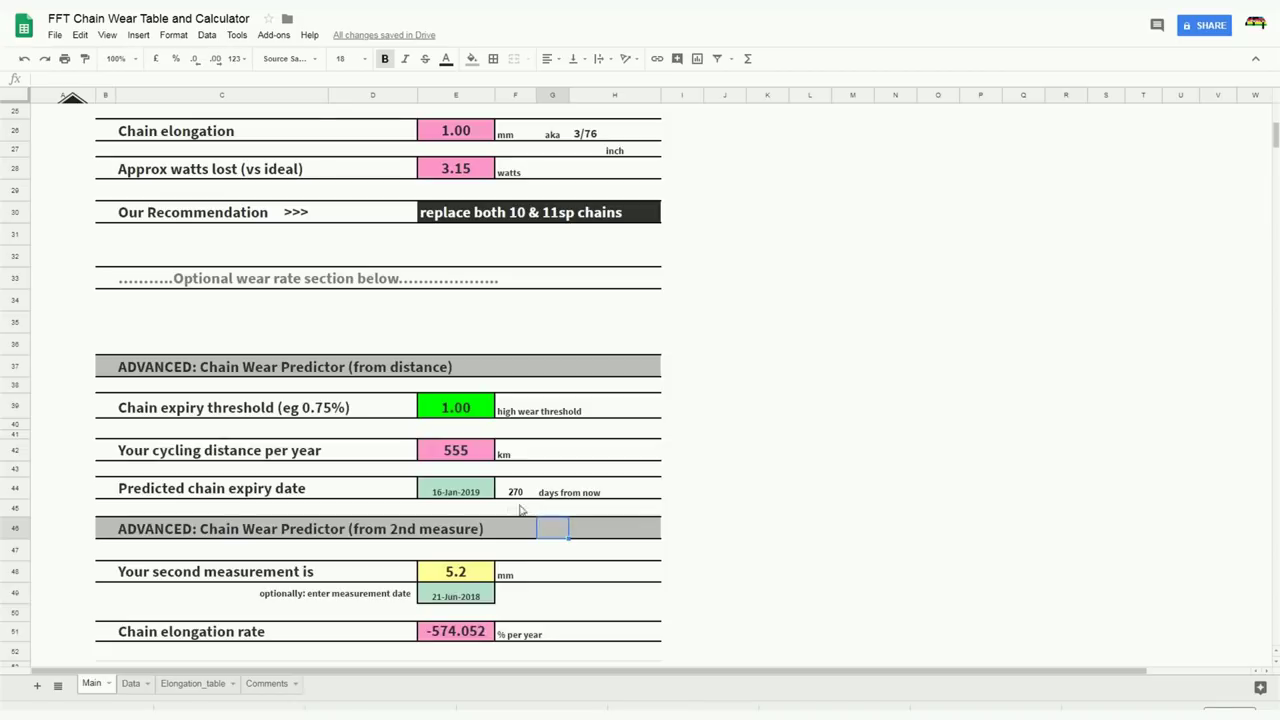
{"action": "left_click", "coordinate": [457, 456]}
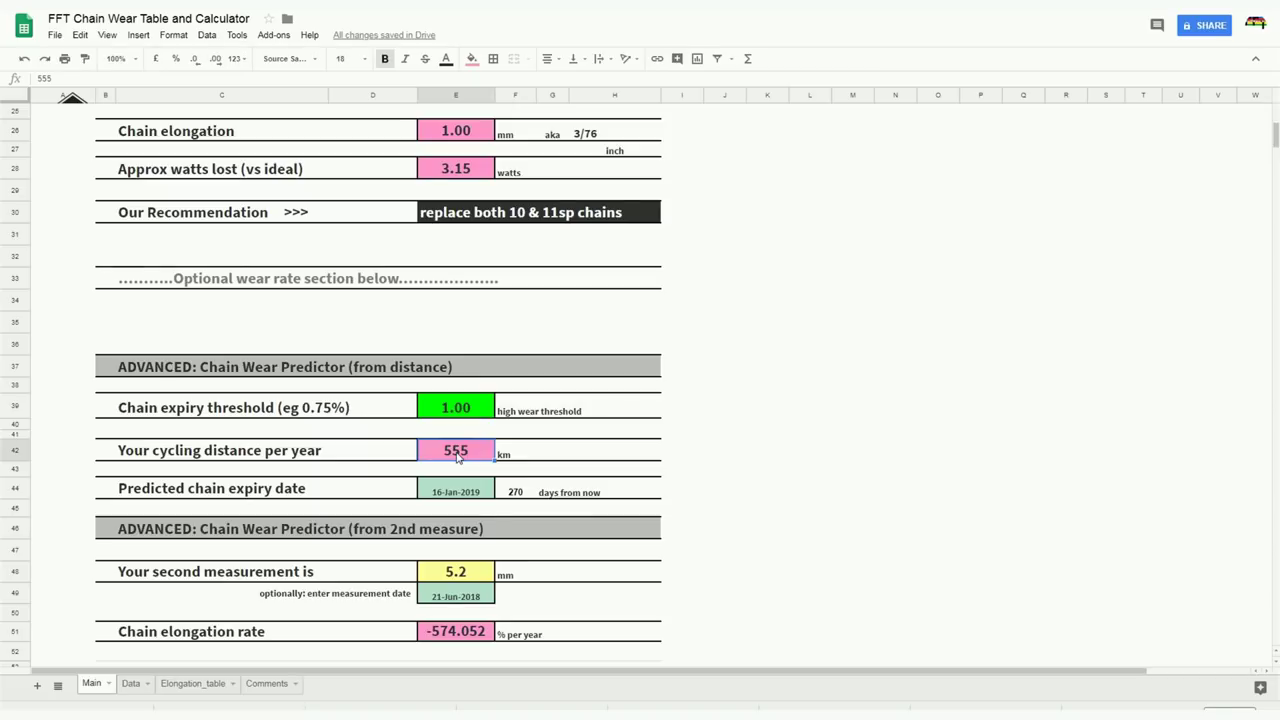
{"action": "type", "text": "1500"}
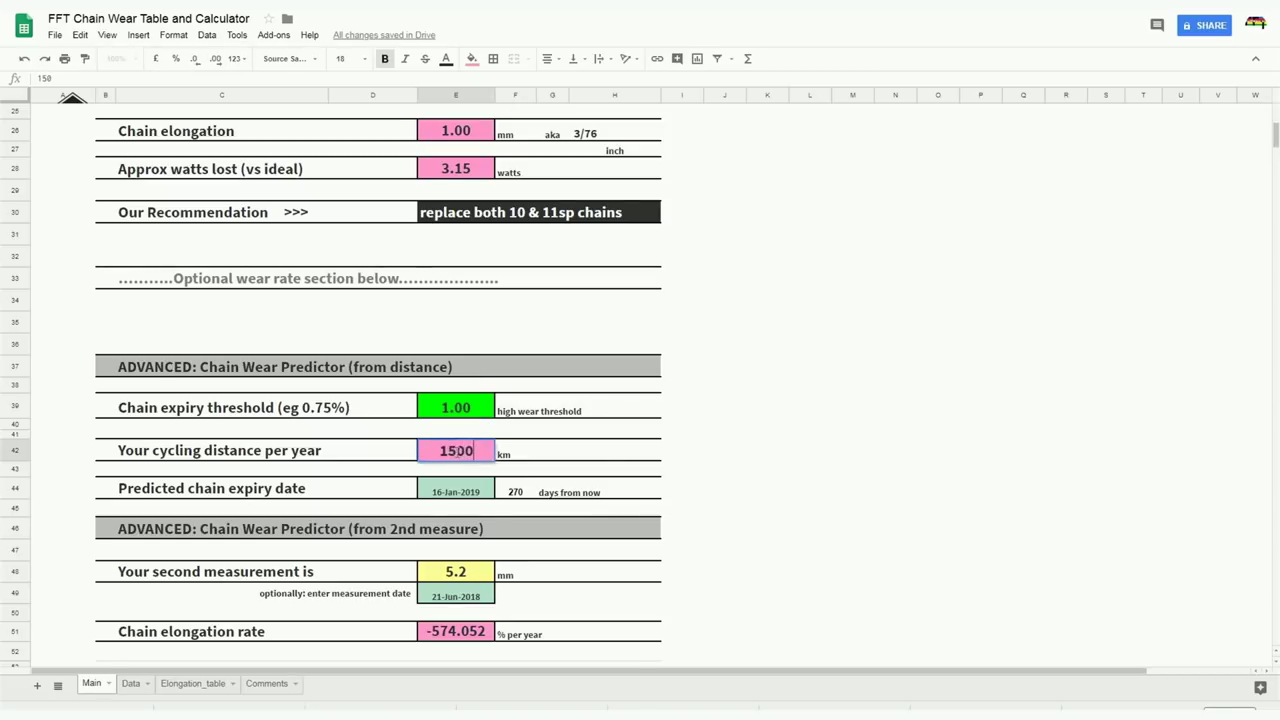
{"action": "key", "text": "Return"}
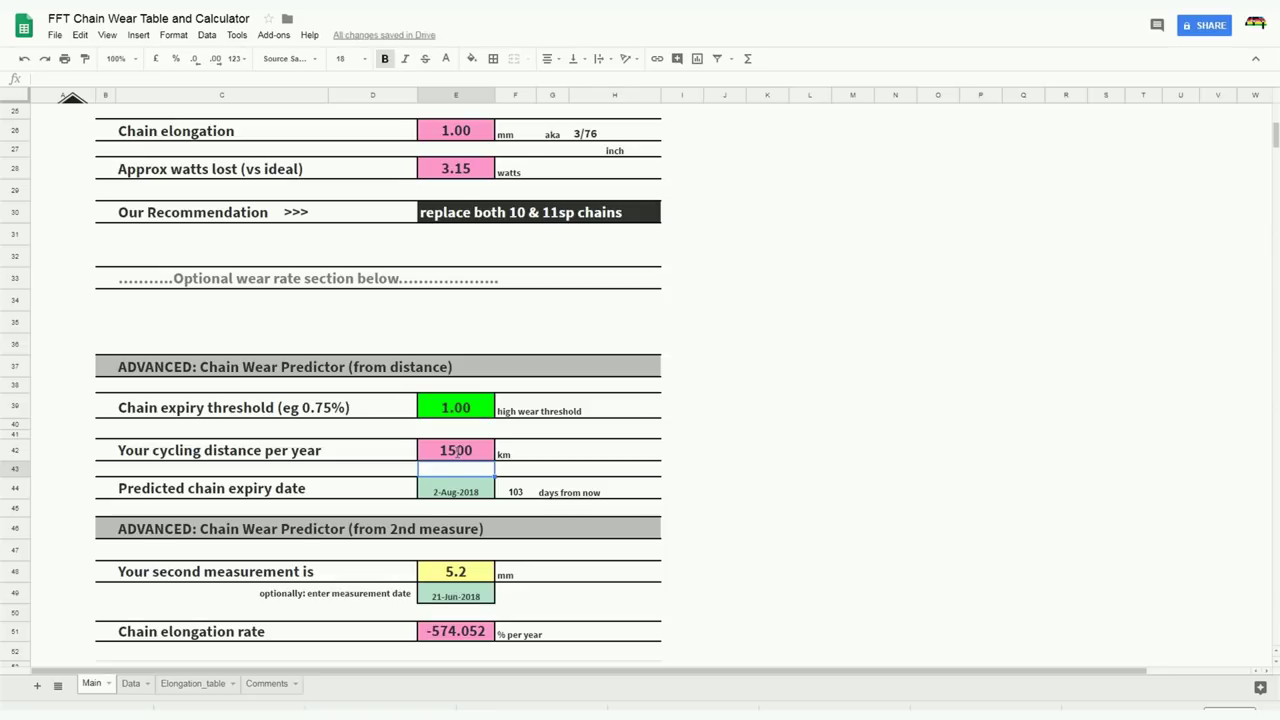
{"action": "scroll", "coordinate": [672, 519], "scroll_direction": "down", "scroll_amount": 2}
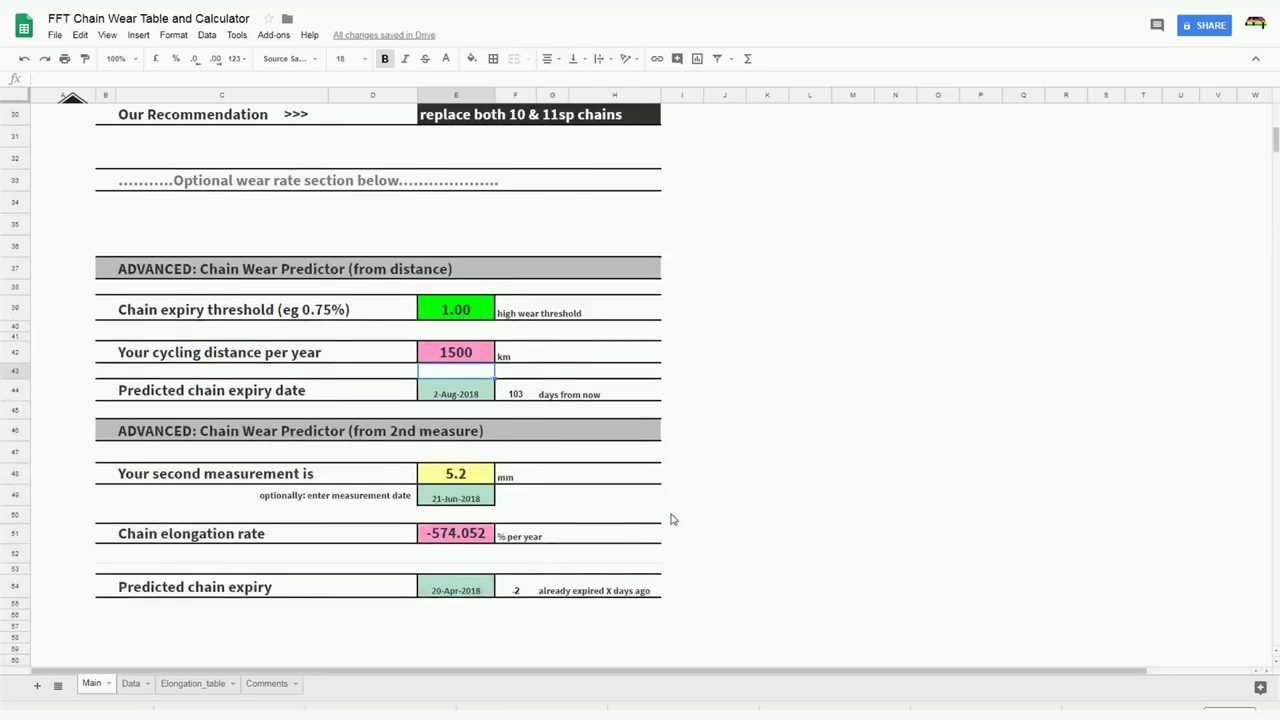
{"action": "scroll", "coordinate": [672, 519], "scroll_direction": "up", "scroll_amount": 8}
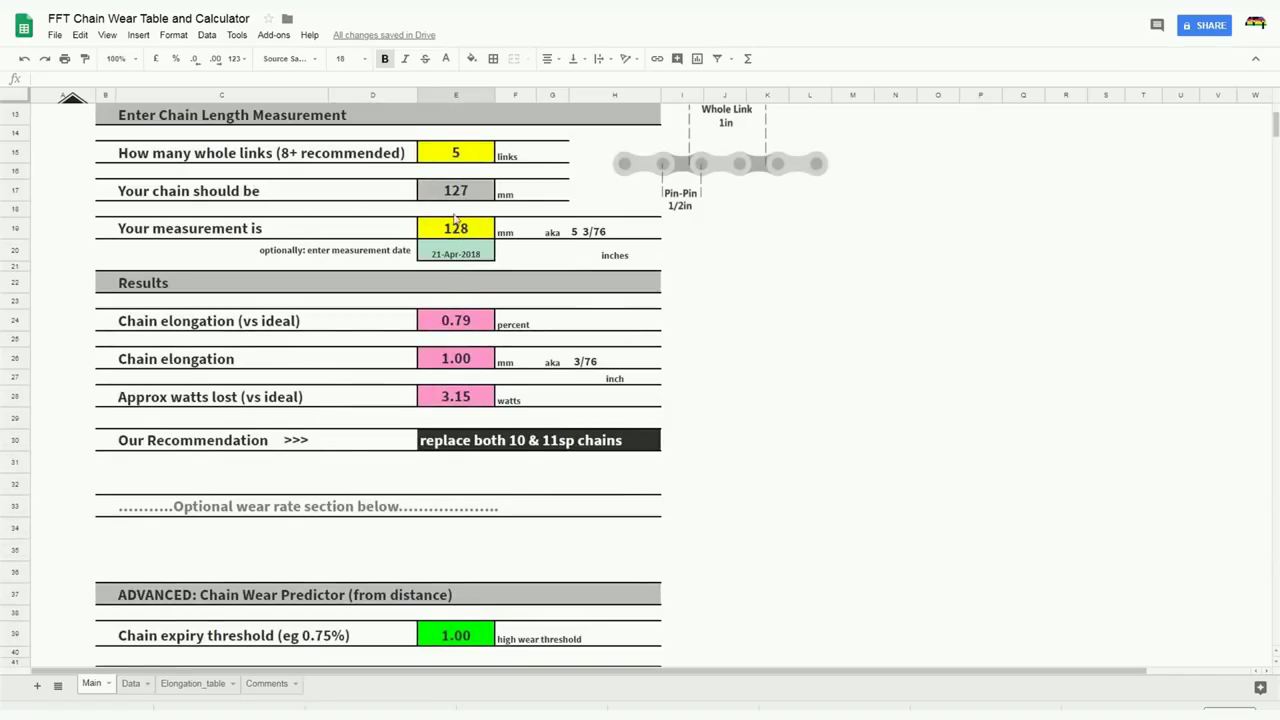
{"action": "scroll", "coordinate": [458, 236], "scroll_direction": "down", "scroll_amount": 8}
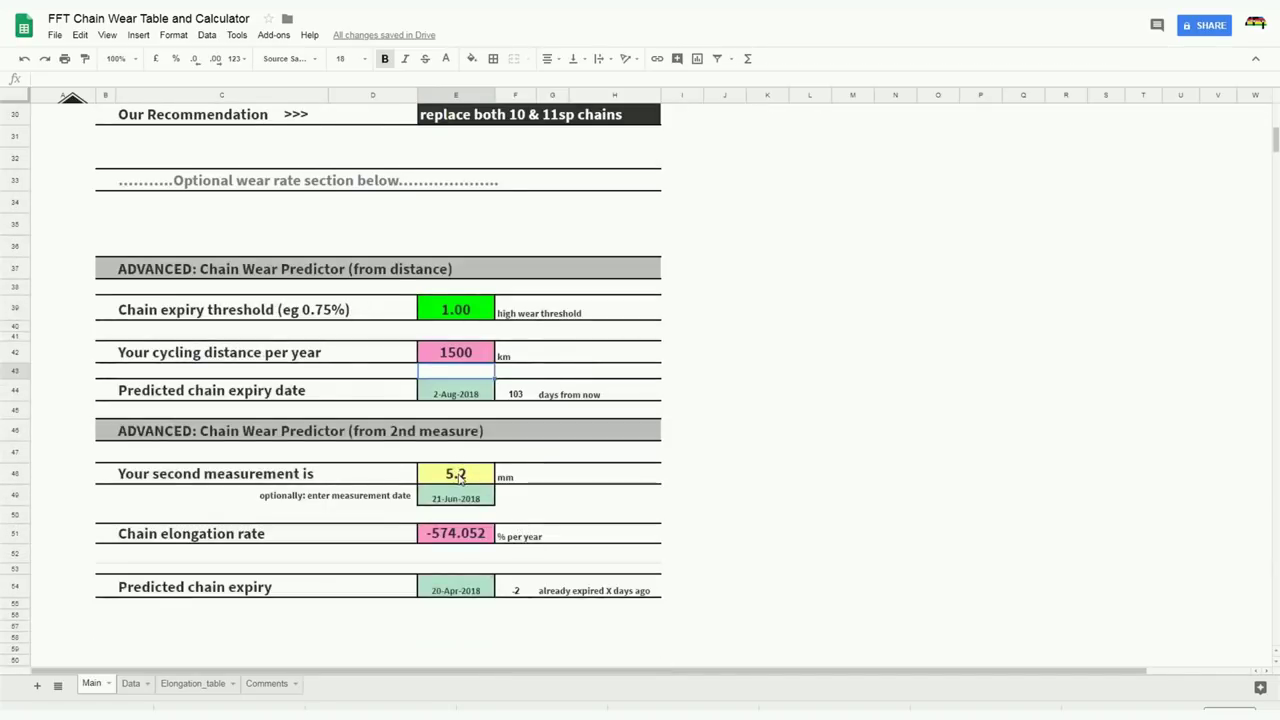
Step: Set the second chain measurement in the second-measure wear predictor to 129 mm
{"action": "left_click", "coordinate": [459, 478]}
{"action": "type", "text": "129"}
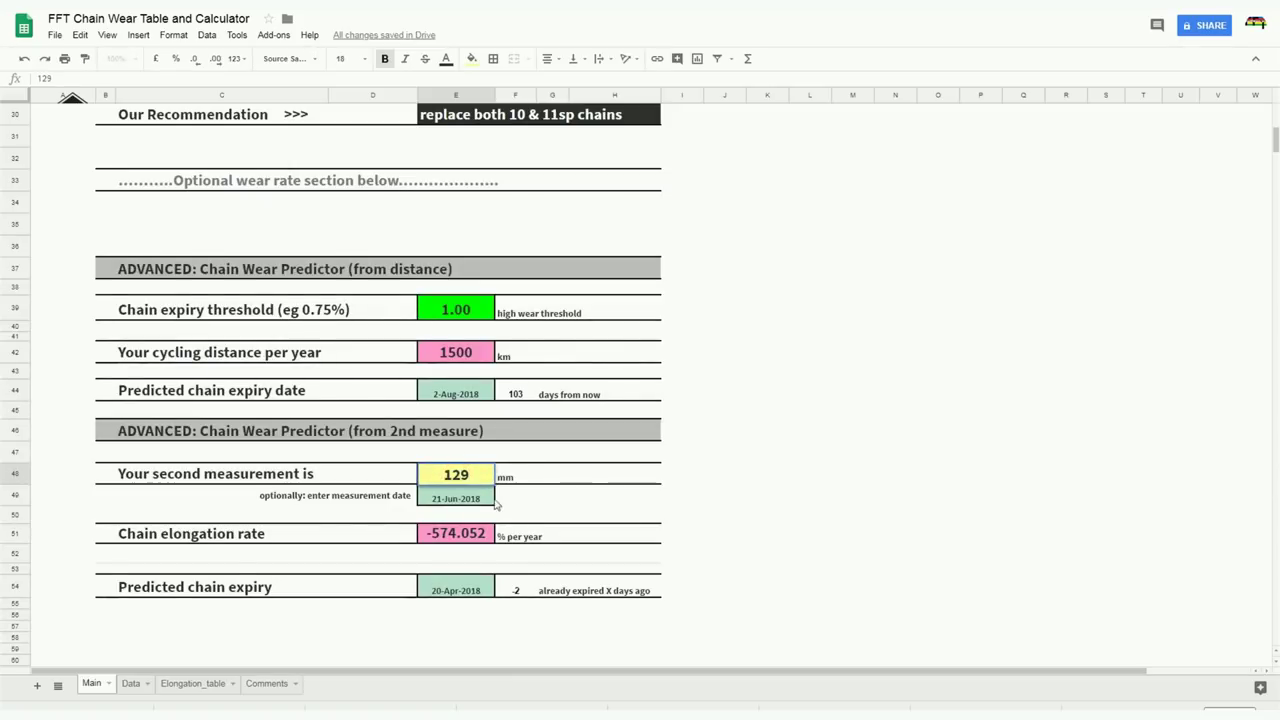
{"action": "left_click", "coordinate": [512, 500]}
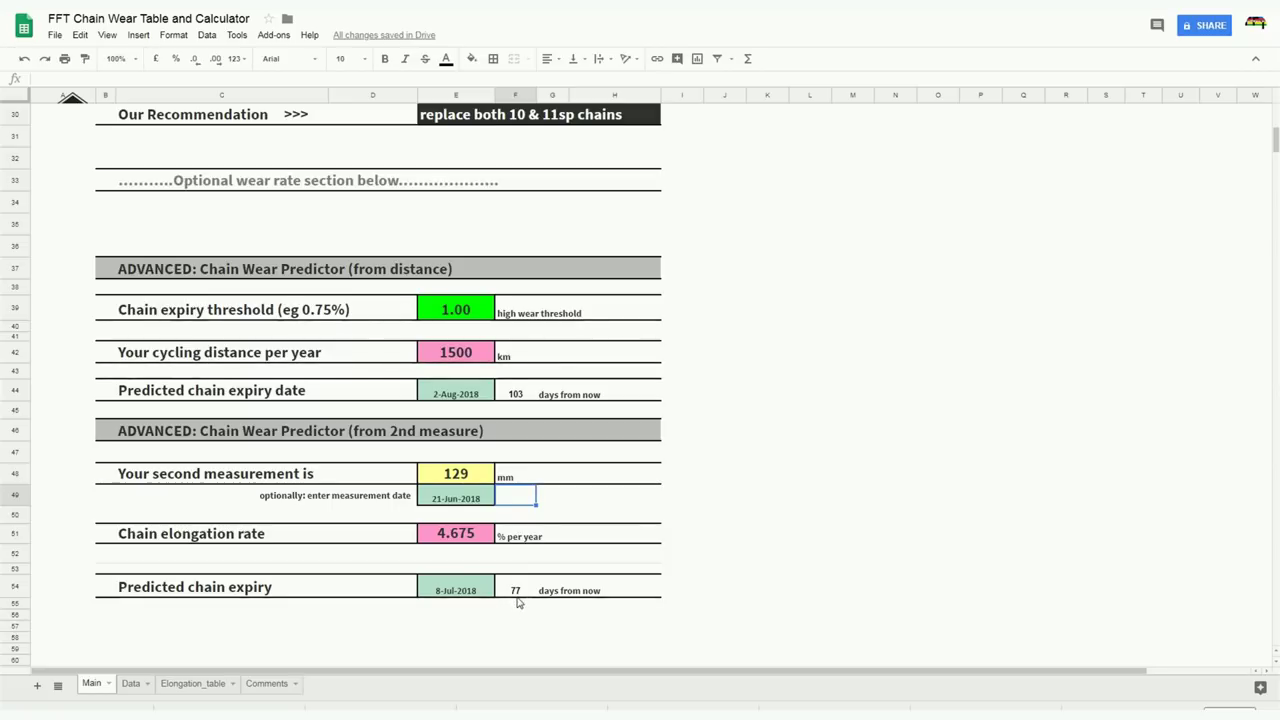
Step: Review the first chain measurement, elongation results and replacement recommendation against the predicted expiry in both wear predictor sections
{"action": "scroll", "coordinate": [574, 514], "scroll_direction": "up", "scroll_amount": 5}
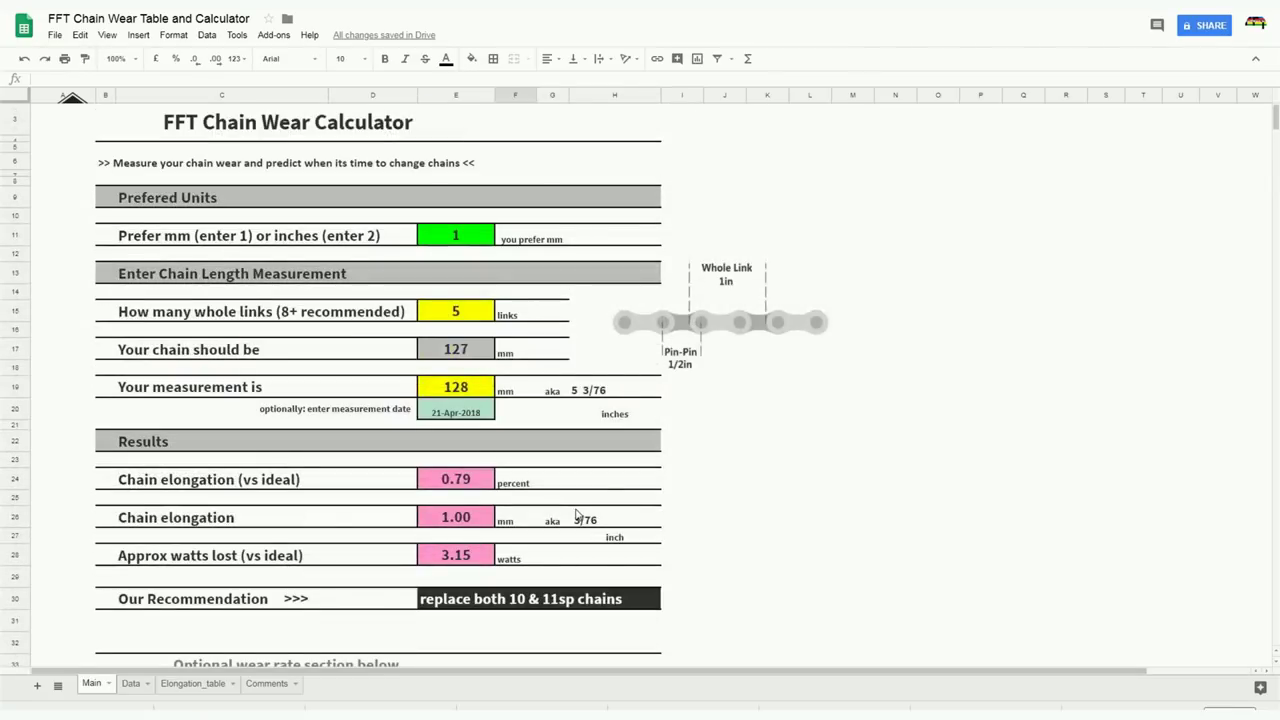
{"action": "scroll", "coordinate": [578, 515], "scroll_direction": "up", "scroll_amount": 1}
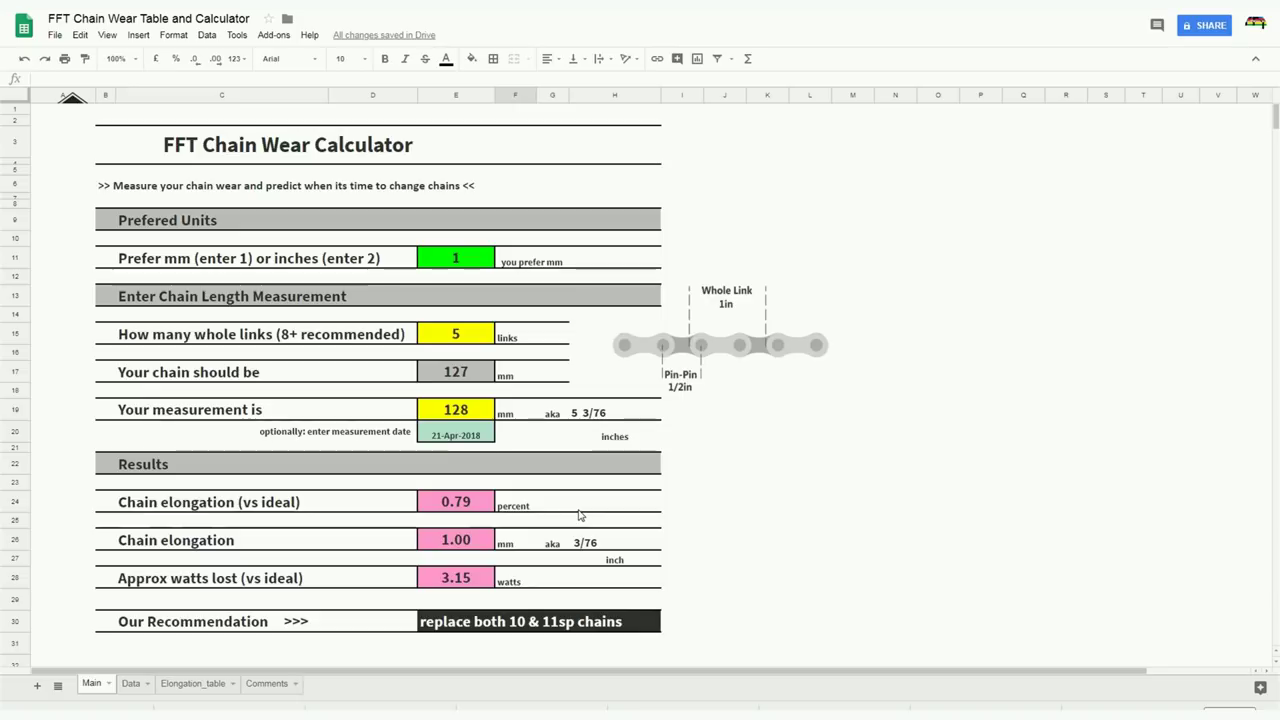
{"action": "scroll", "coordinate": [571, 472], "scroll_direction": "down", "scroll_amount": 1}
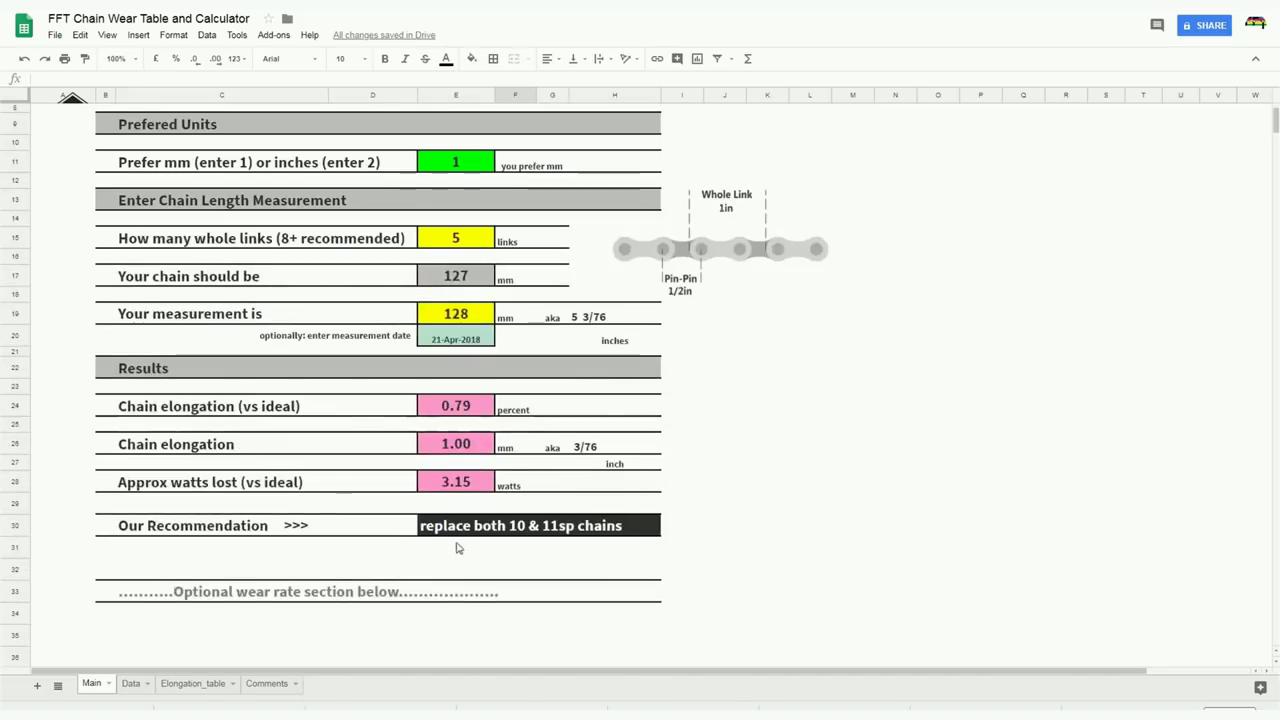
{"action": "scroll", "coordinate": [590, 530], "scroll_direction": "down", "scroll_amount": 1}
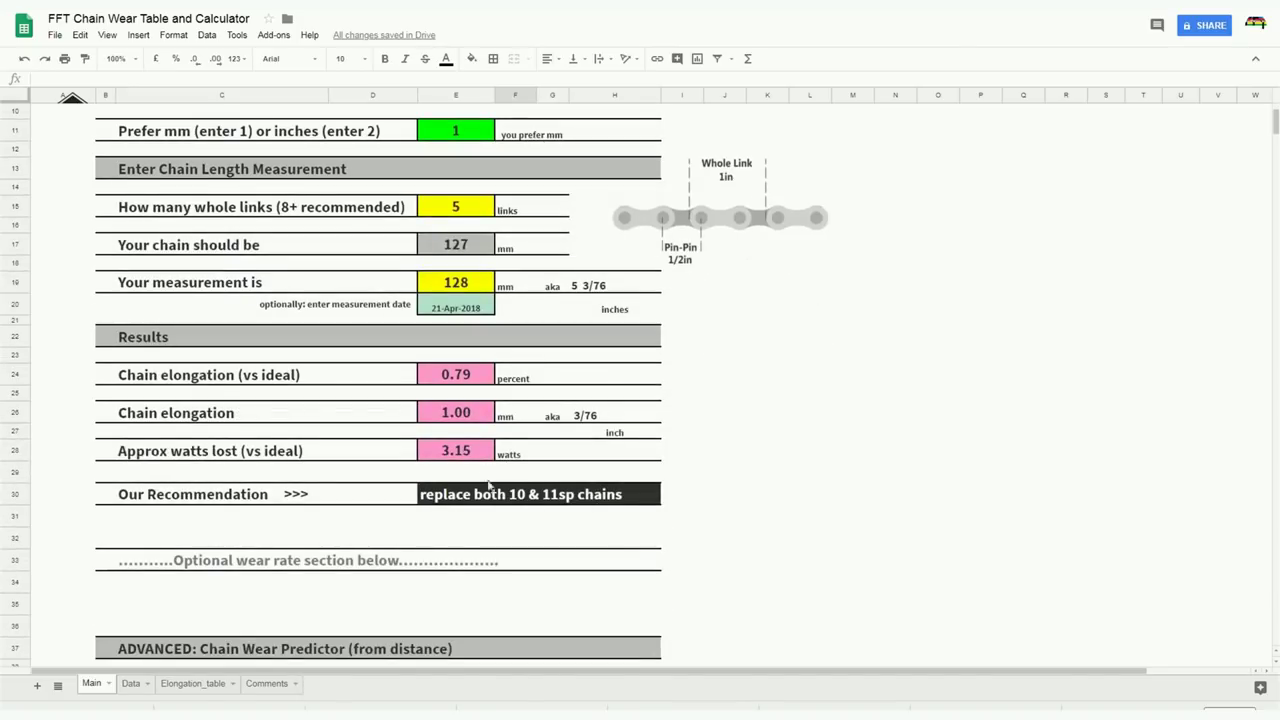
{"action": "scroll", "coordinate": [536, 501], "scroll_direction": "down", "scroll_amount": 3}
{"action": "scroll", "coordinate": [536, 501], "scroll_direction": "down", "scroll_amount": 2}
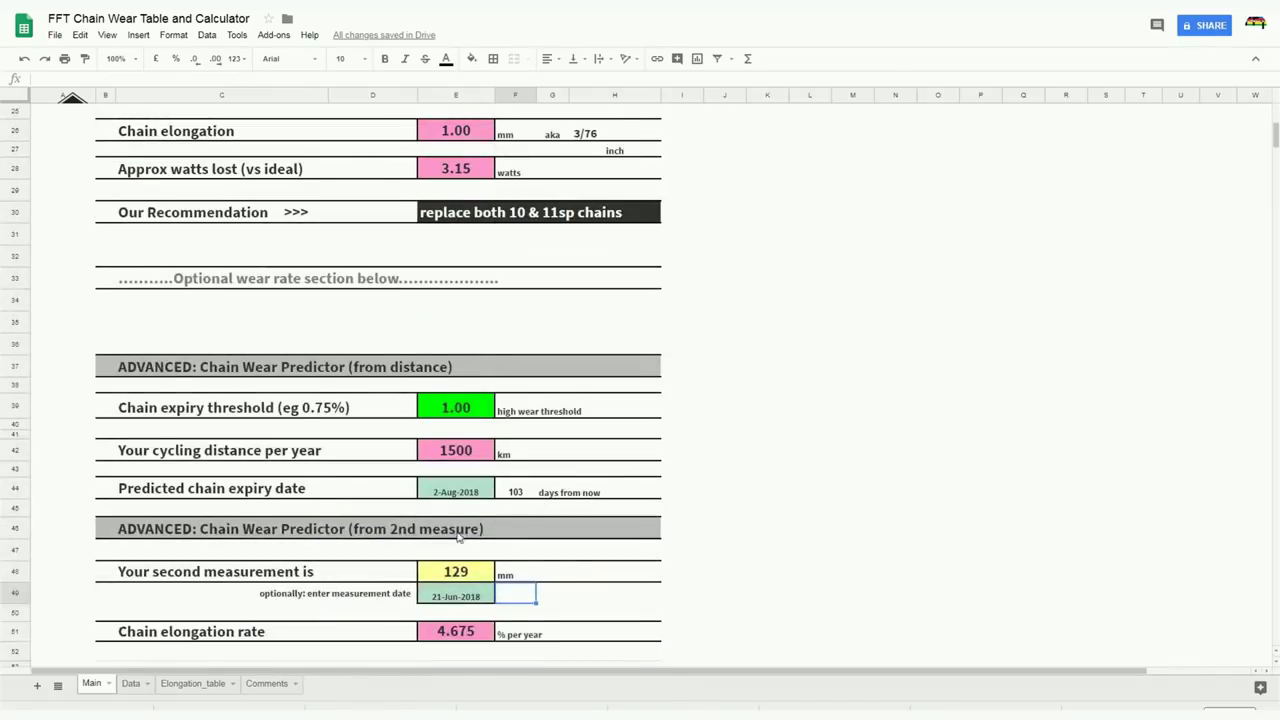
{"action": "scroll", "coordinate": [550, 510], "scroll_direction": "down", "scroll_amount": 1}
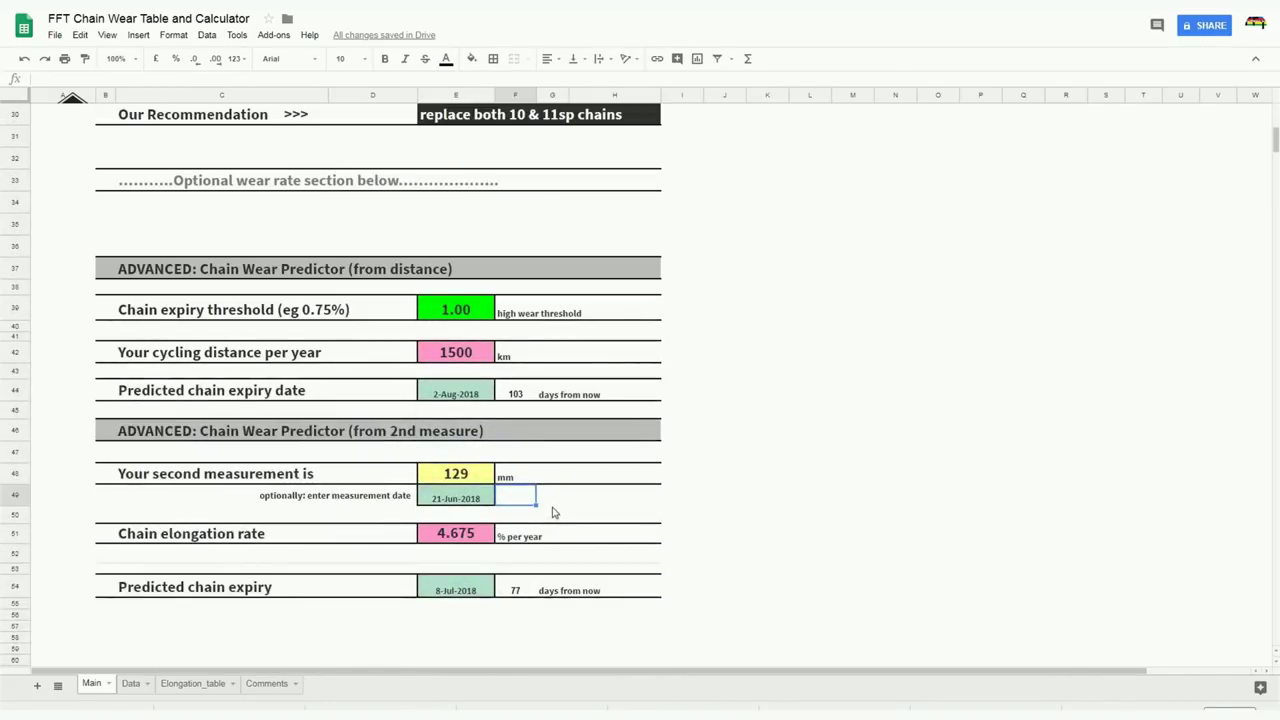